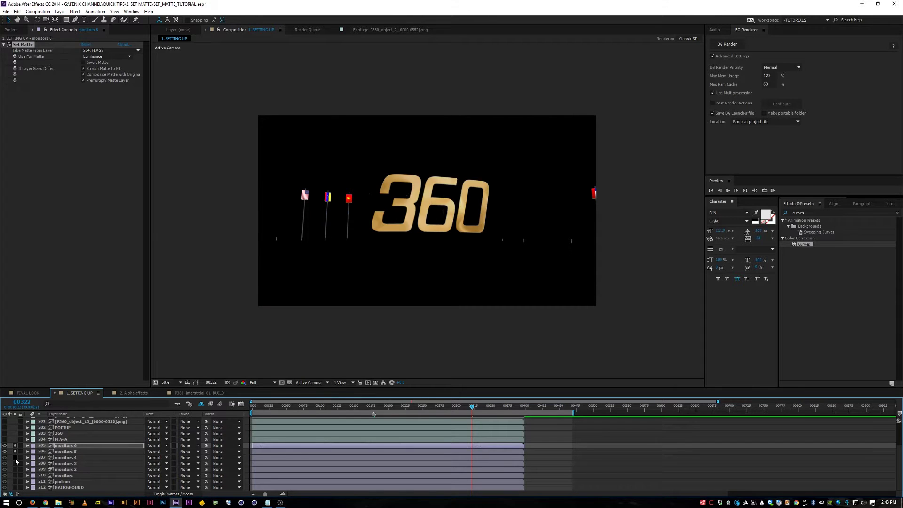
# Solo the monitors, monitors 2, monitors 3 and further layers to build up the full stage.
pyautogui.click(14, 463)
pyautogui.click(15, 470)
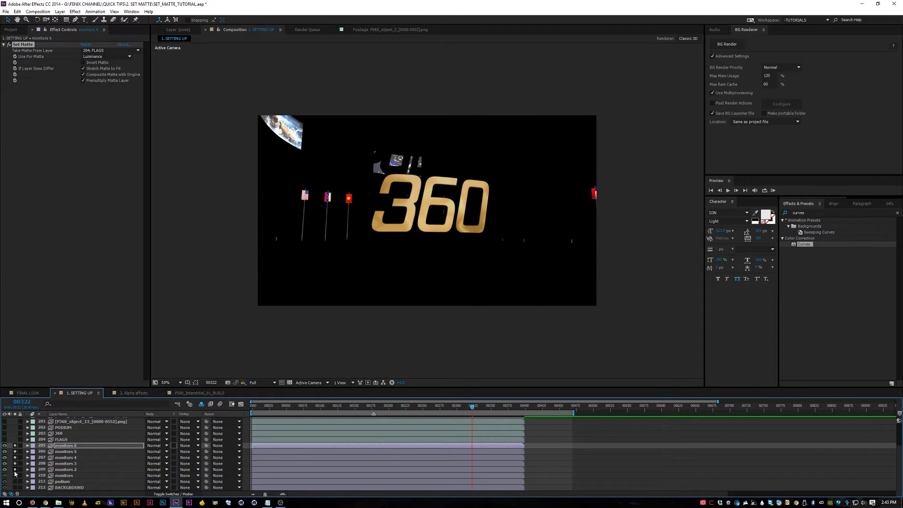
pyautogui.click(14, 476)
pyautogui.click(14, 482)
pyautogui.click(15, 487)
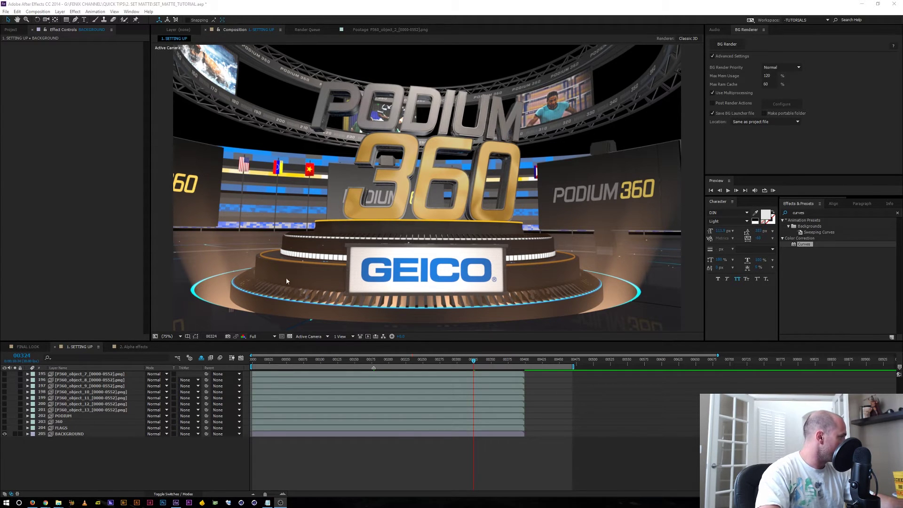
# Move the comp back to frame 00220 and select the PODIUM layer.
pyautogui.moveTo(397, 363); pyautogui.dragTo(405, 363)
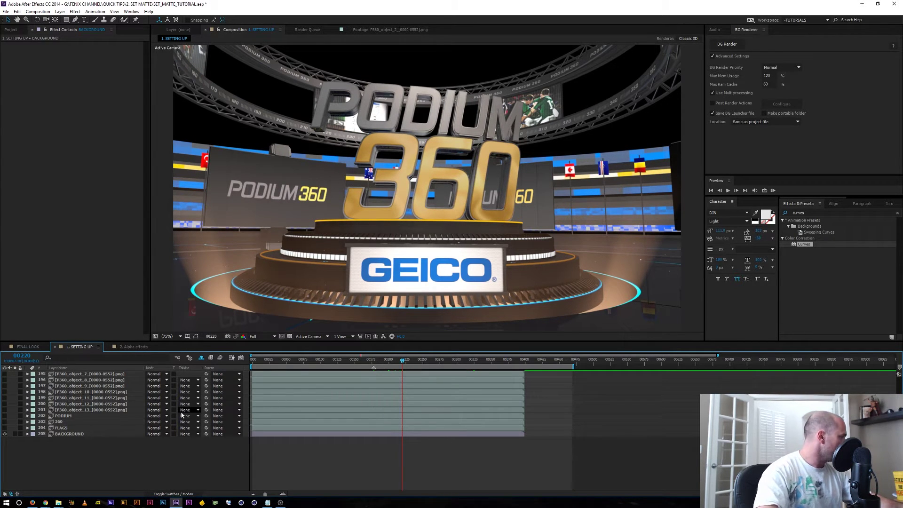
pyautogui.click(67, 434)
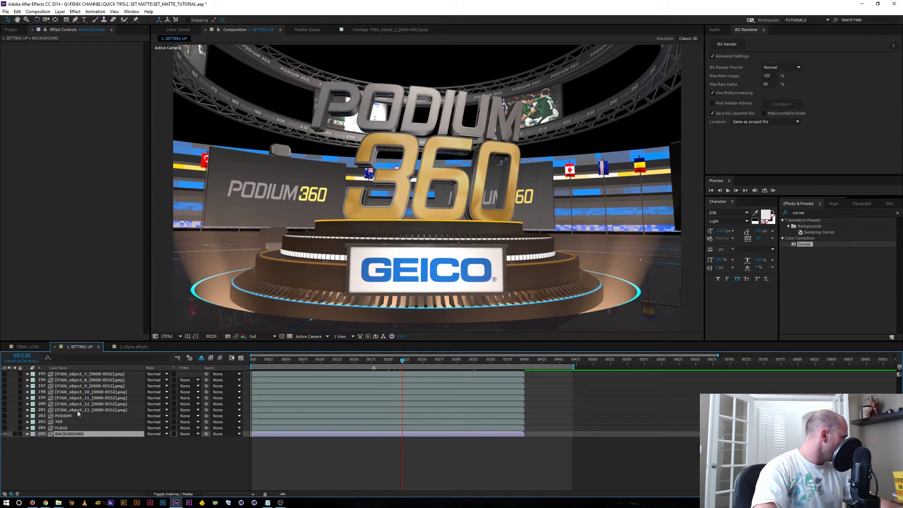
pyautogui.click(63, 416)
# Duplicate BACKGROUND below PODIUM and set the copy's track matte to Luma Matte 'PODIUM'.
pyautogui.click(4, 416)
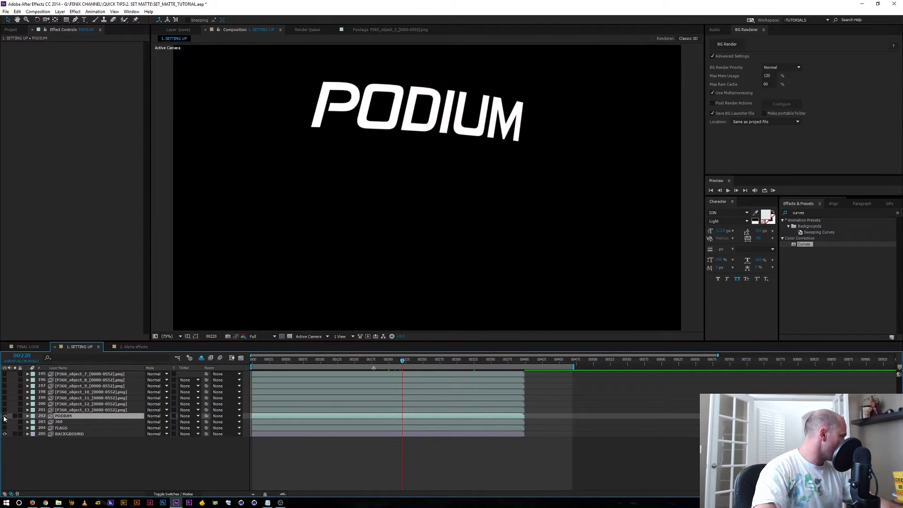
pyautogui.moveTo(60, 434); pyautogui.dragTo(64, 422)
pyautogui.hotkey('ctrl', 'd')
pyautogui.click(188, 422)
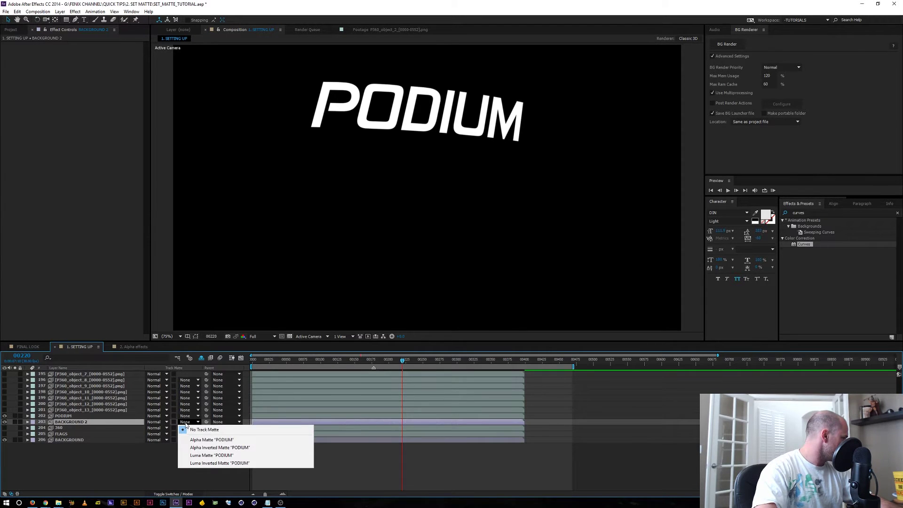
pyautogui.click(203, 456)
# Solo BACKGROUND 2 to check the matted lettering, then undo and reselect it.
pyautogui.click(14, 422)
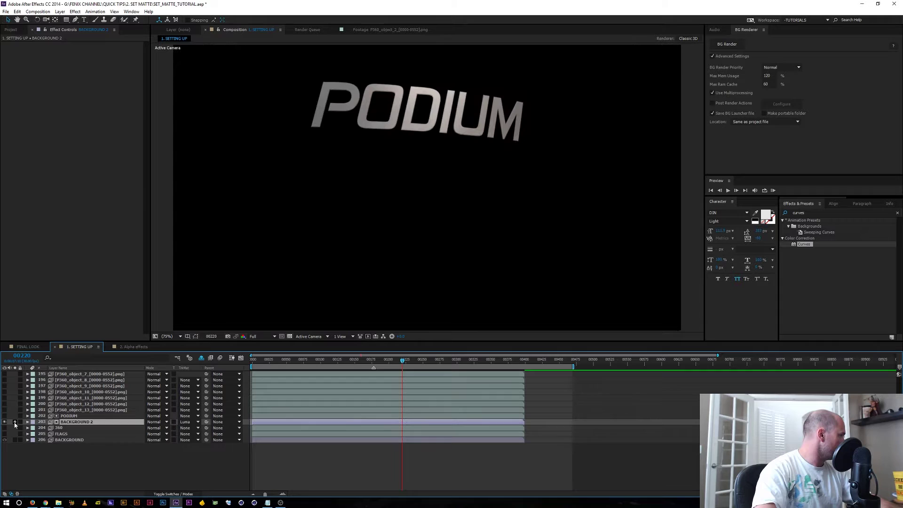
pyautogui.click(111, 470)
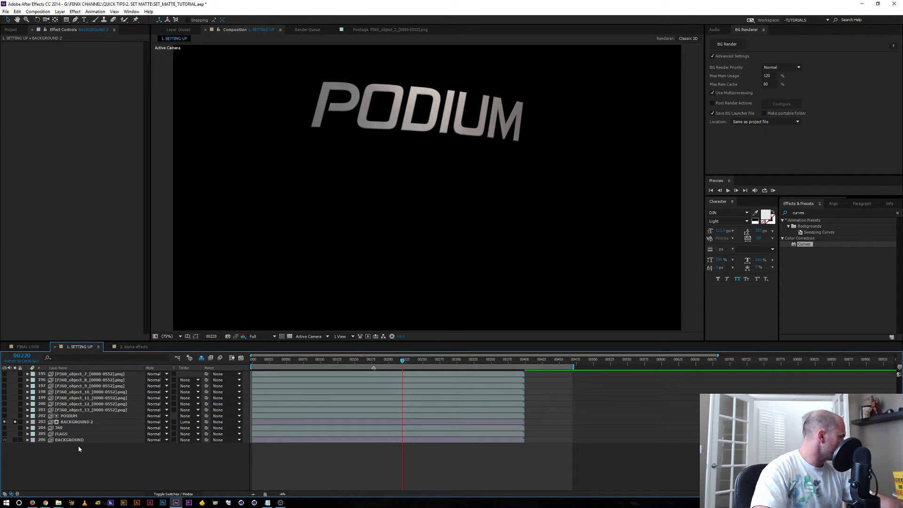
pyautogui.hotkey('ctrl', 'z')
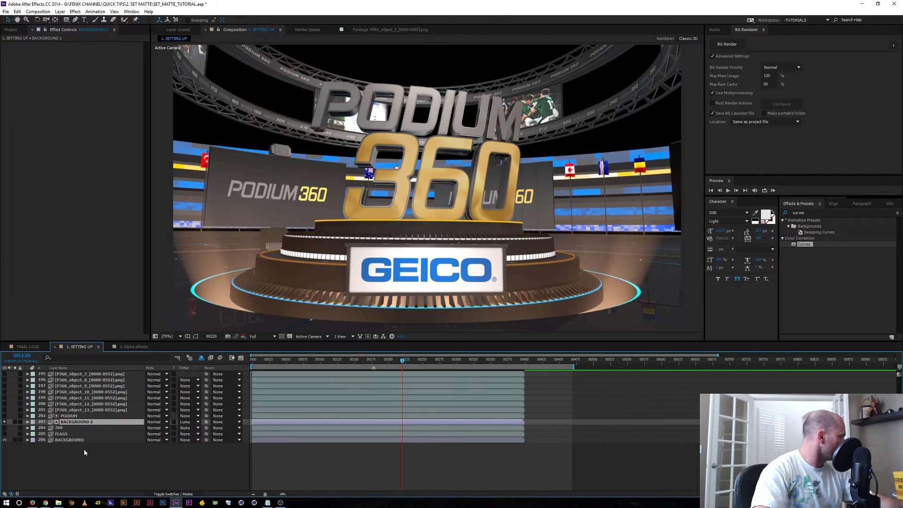
pyautogui.click(66, 423)
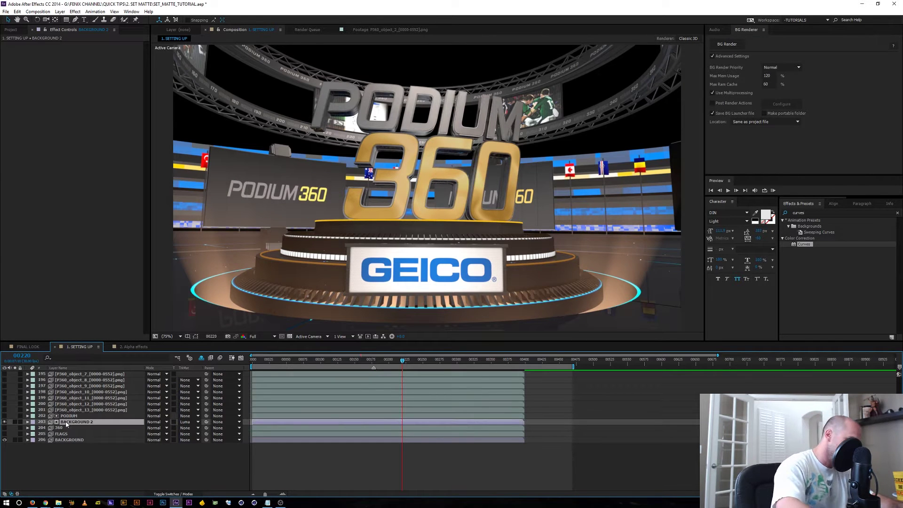
# Delete BACKGROUND 2 and apply the Set Matte effect to the BACKGROUND layer.
pyautogui.press('Delete')
pyautogui.click(70, 434)
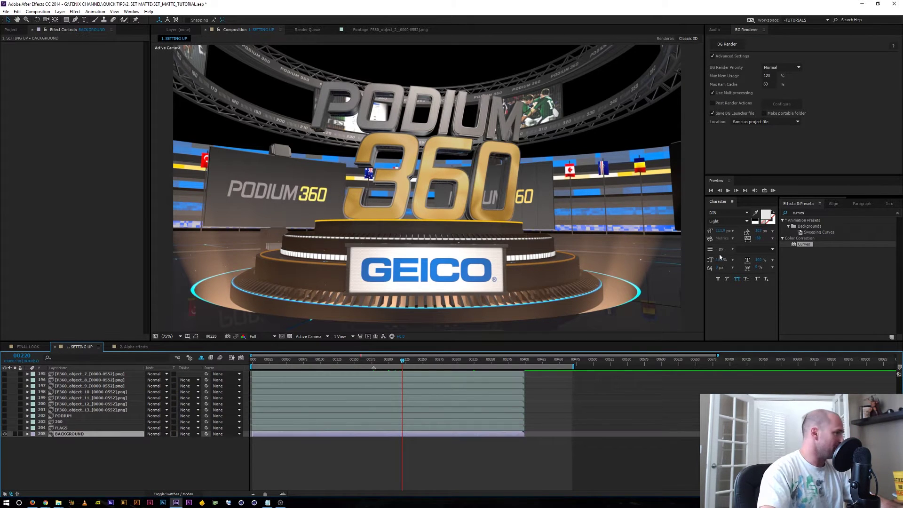
pyautogui.click(803, 213)
pyautogui.write('set ma')
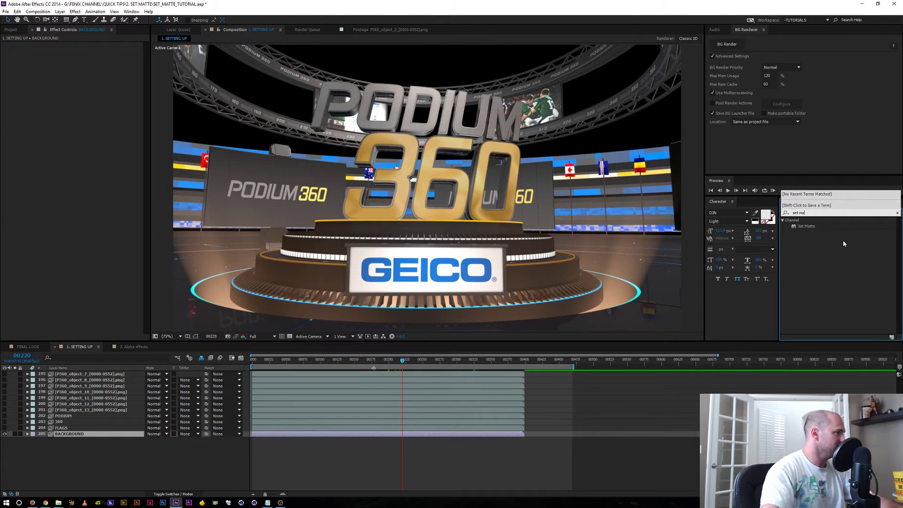
pyautogui.moveTo(807, 226); pyautogui.dragTo(68, 435)
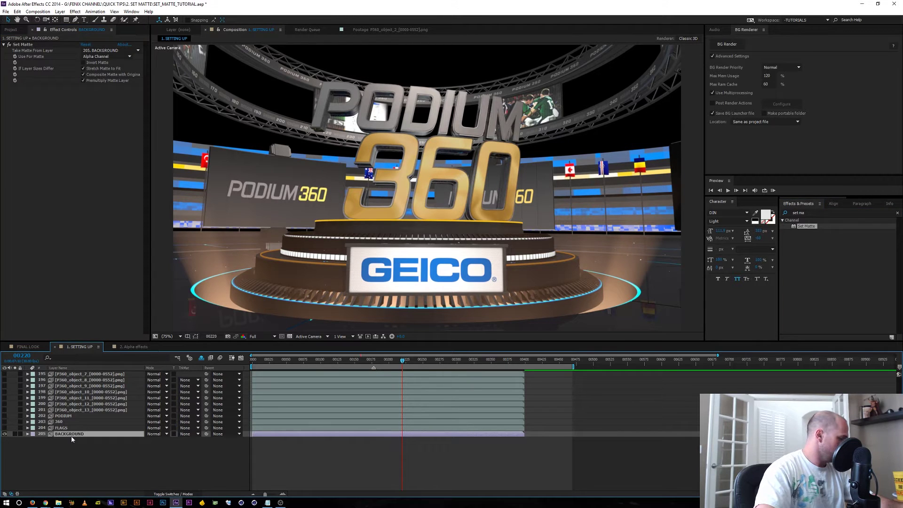
# Duplicate BACKGROUND and rename the copy 'podium'.
pyautogui.hotkey('ctrl', 'd')
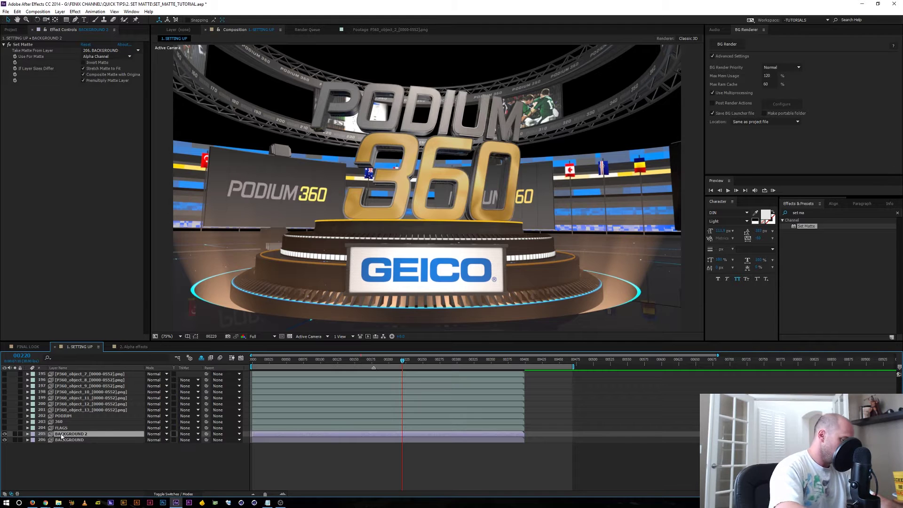
pyautogui.press('Return')
pyautogui.write('p')
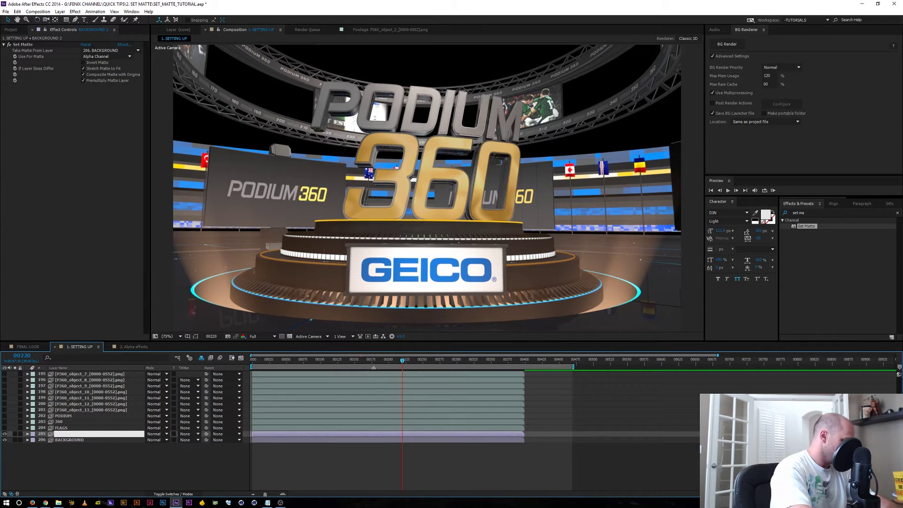
pyautogui.write('oiu')
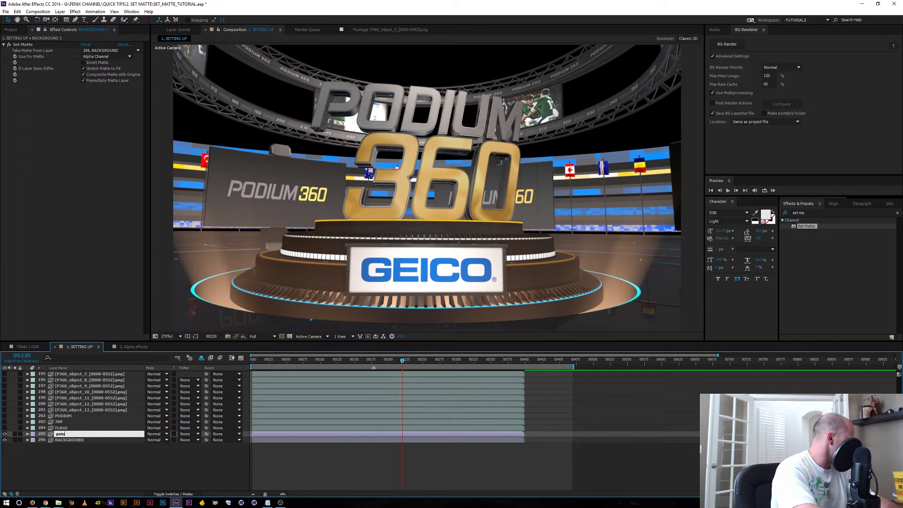
pyautogui.write('ms')
pyautogui.press('Return')
pyautogui.press('Return')
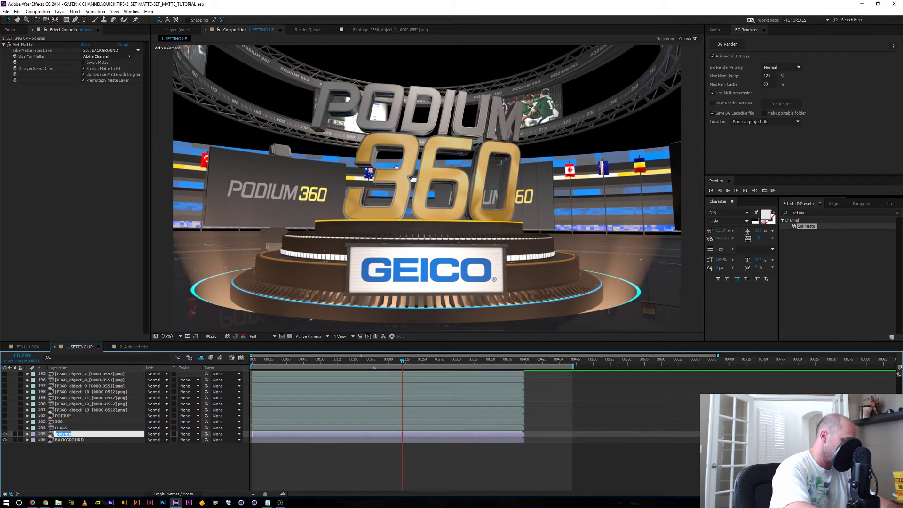
pyautogui.write('pod')
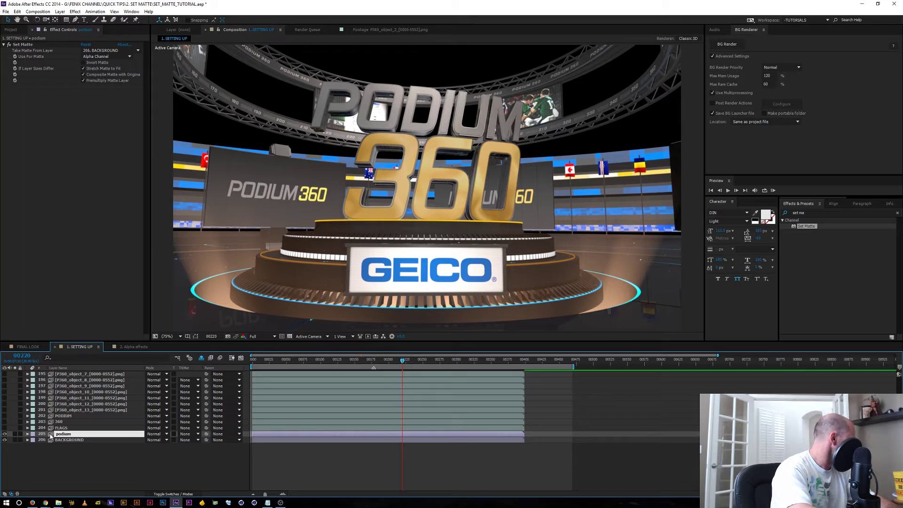
pyautogui.write('ium')
pyautogui.press('Return')
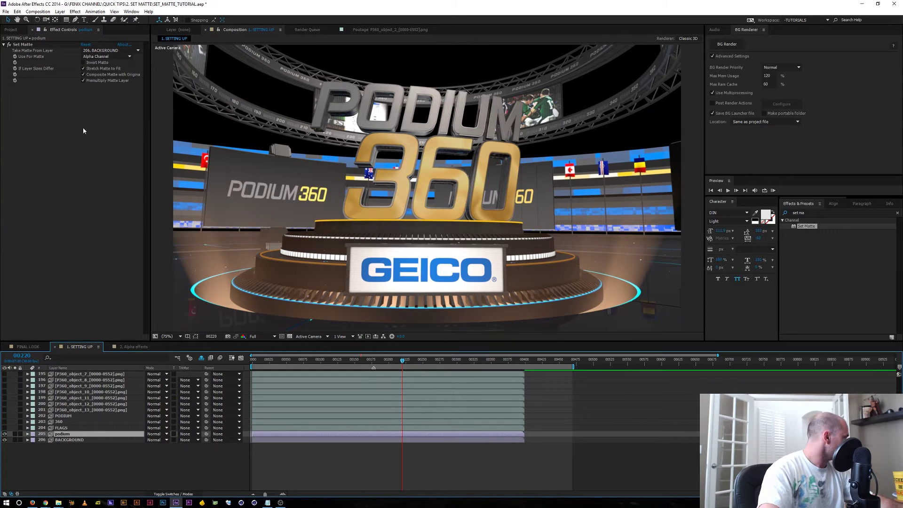
# Set Matte on podium to Luminance taken from the PODIUM layer, and solo it.
pyautogui.click(95, 58)
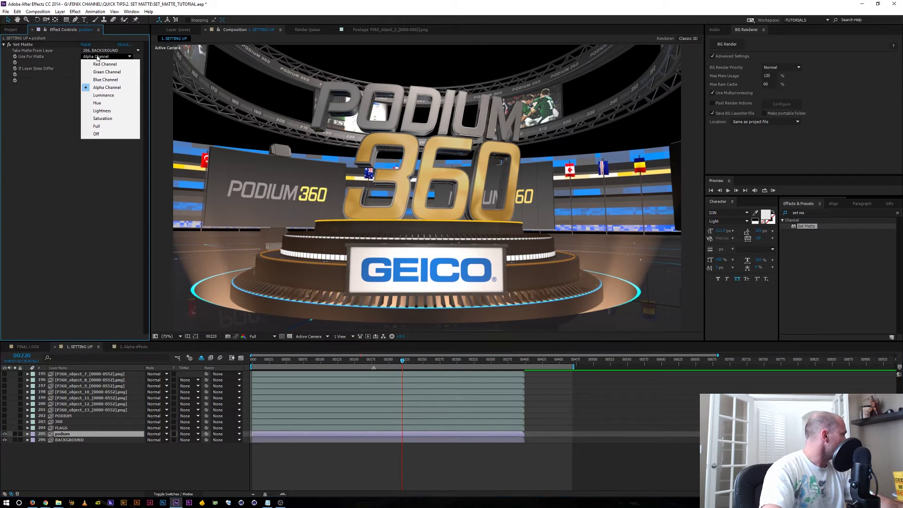
pyautogui.click(104, 100)
pyautogui.click(104, 51)
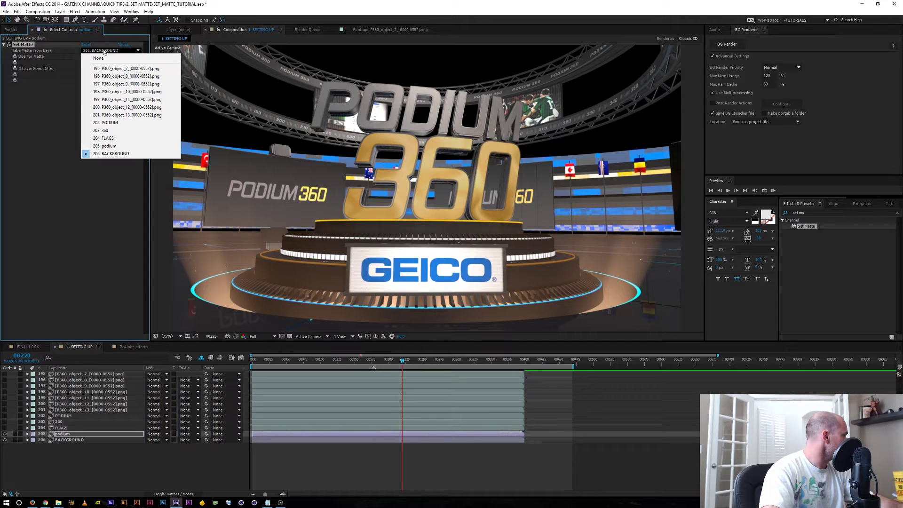
pyautogui.click(109, 124)
pyautogui.click(14, 434)
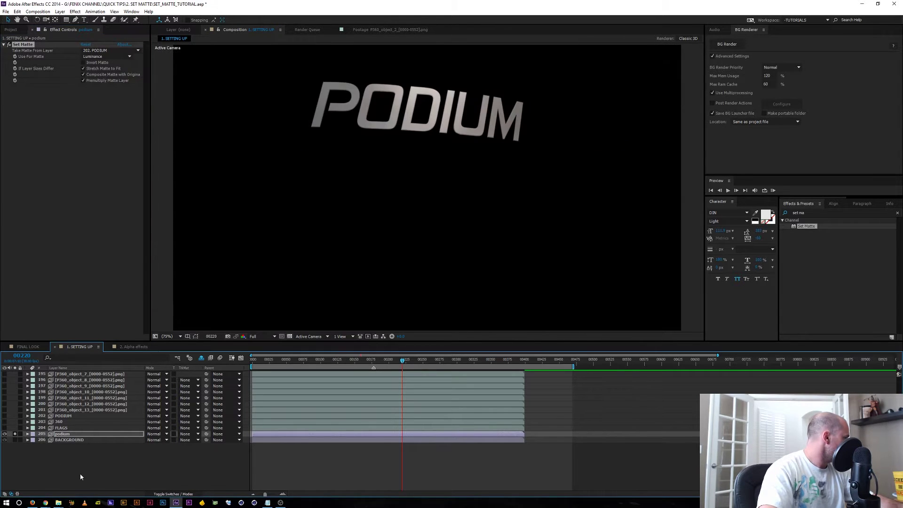
# Duplicate podium as 'monitors' matted from P360_object_7, checking it at frame 00290.
pyautogui.click(80, 476)
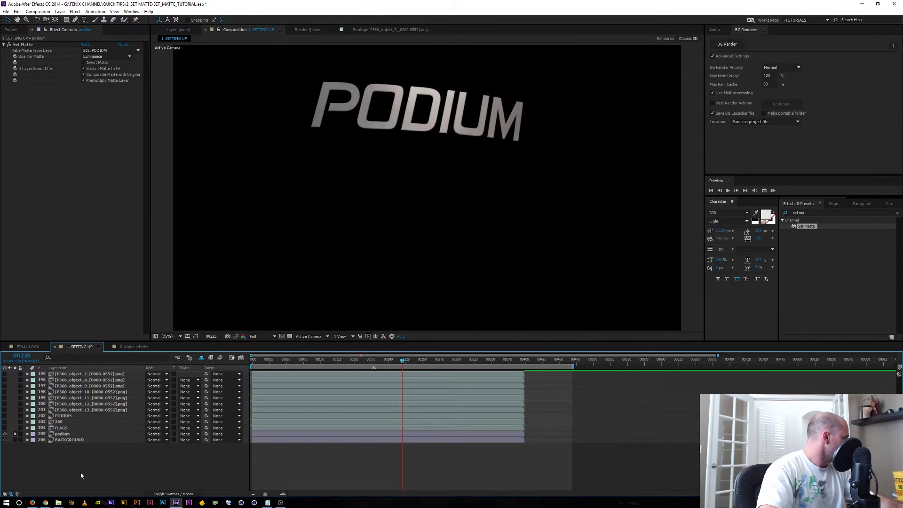
pyautogui.click(63, 435)
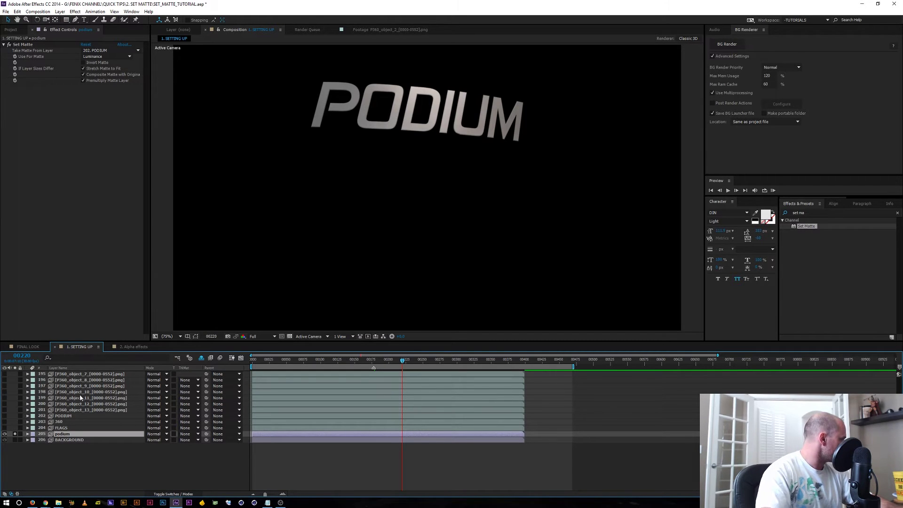
pyautogui.click(61, 455)
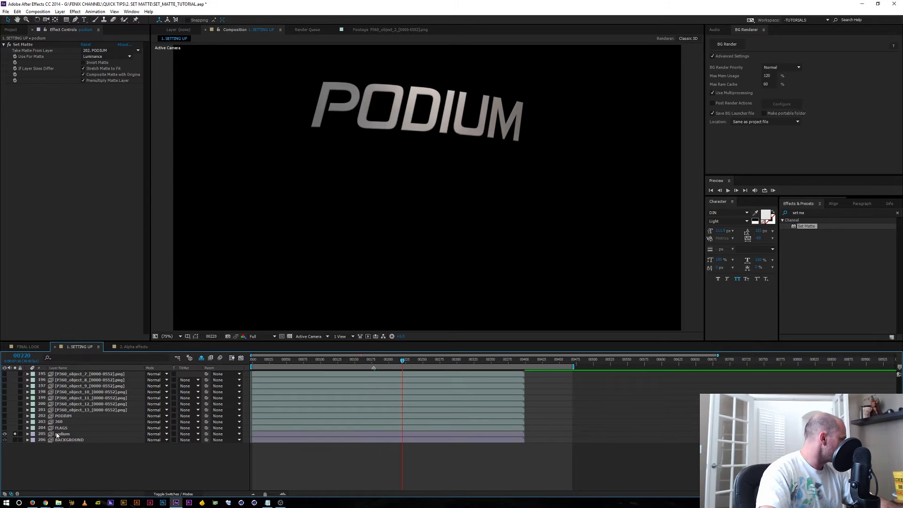
pyautogui.click(62, 435)
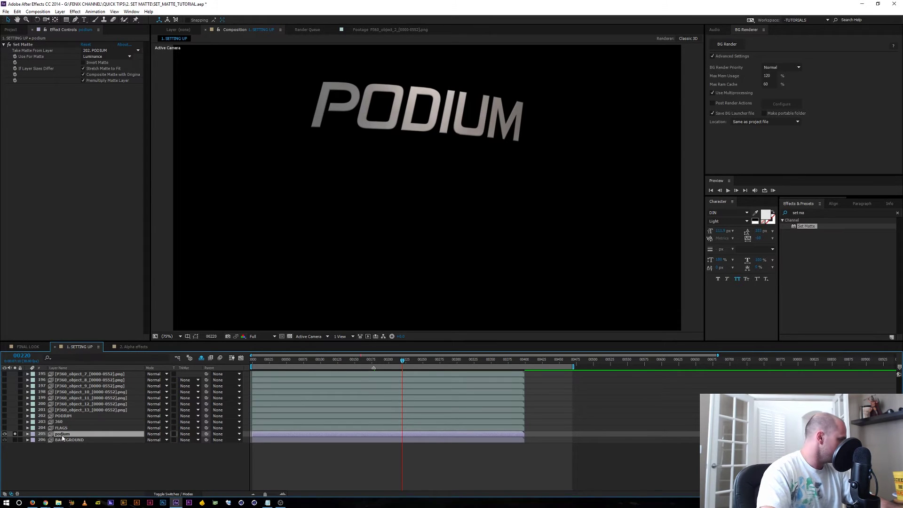
pyautogui.hotkey('ctrl', 'd')
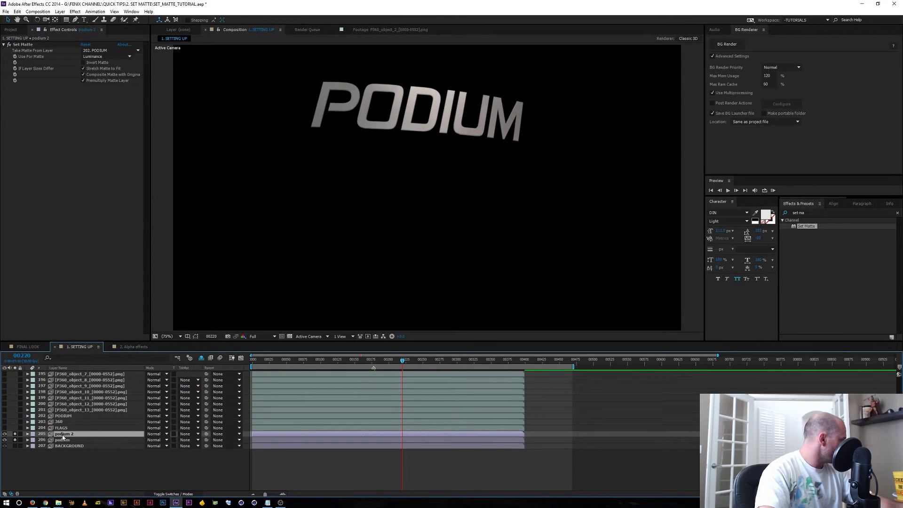
pyautogui.press('Return')
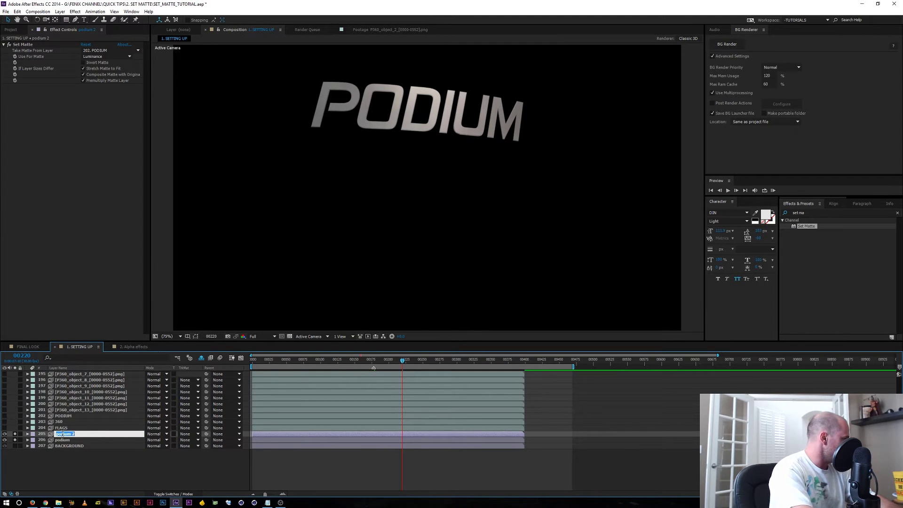
pyautogui.write('monitors')
pyautogui.press('Return')
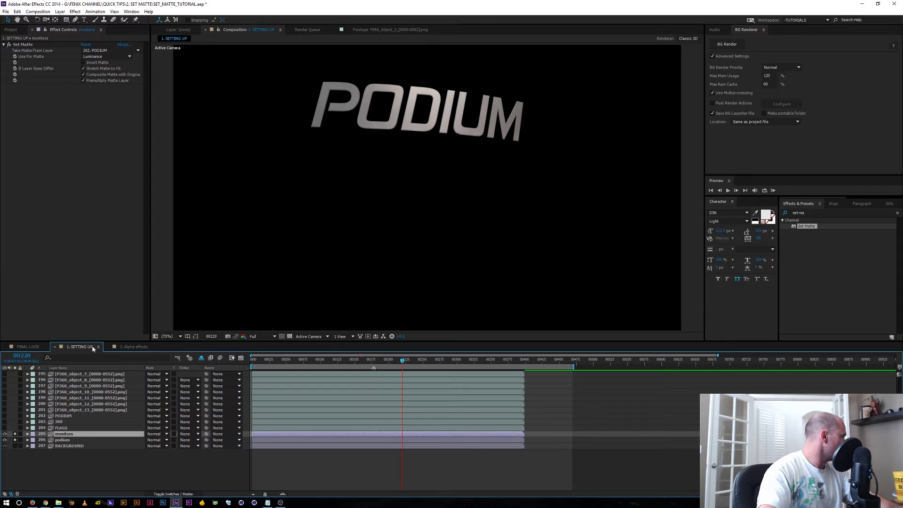
pyautogui.click(103, 54)
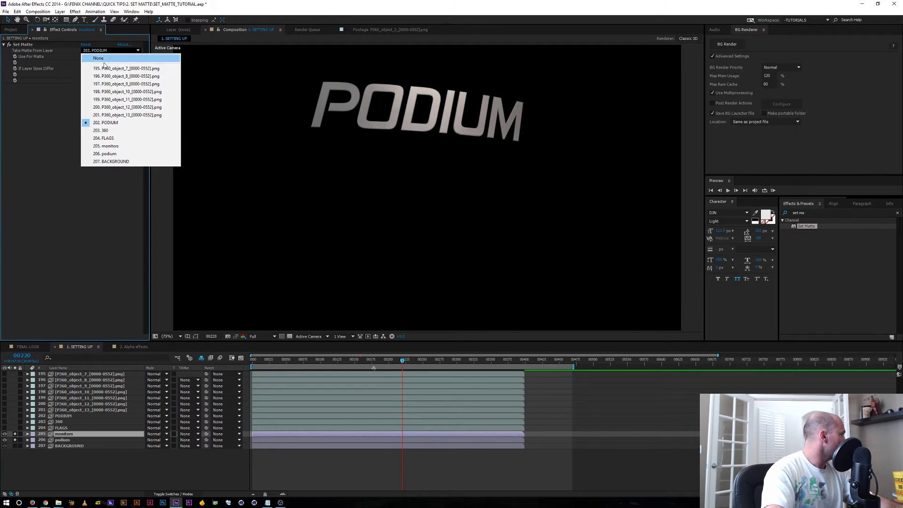
pyautogui.click(115, 67)
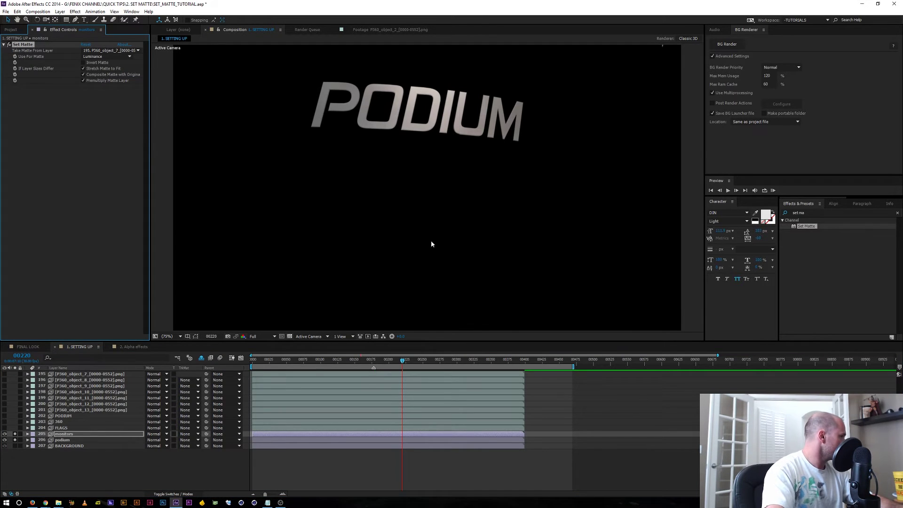
pyautogui.moveTo(405, 362); pyautogui.dragTo(448, 363)
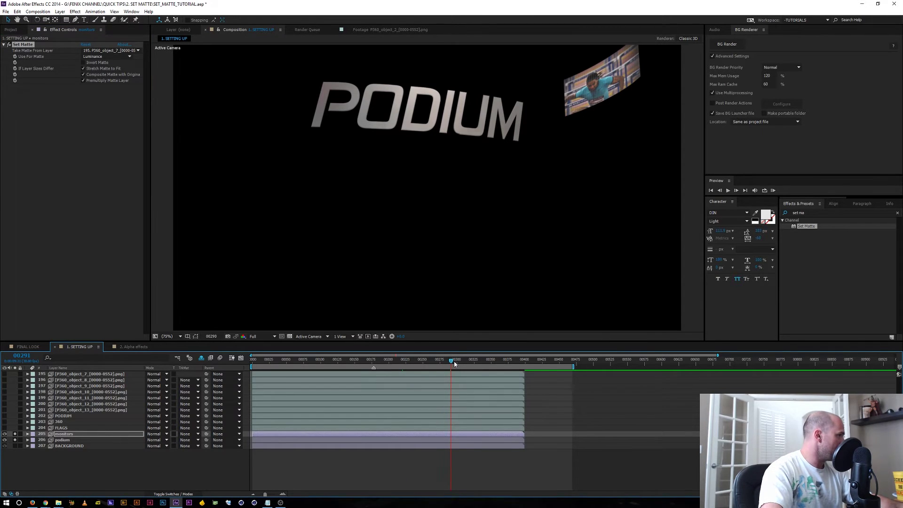
# Make three more monitors copies matted from P360_object_8, 9 and 10, checking at frame 00322.
pyautogui.hotkey('ctrl', 'd')
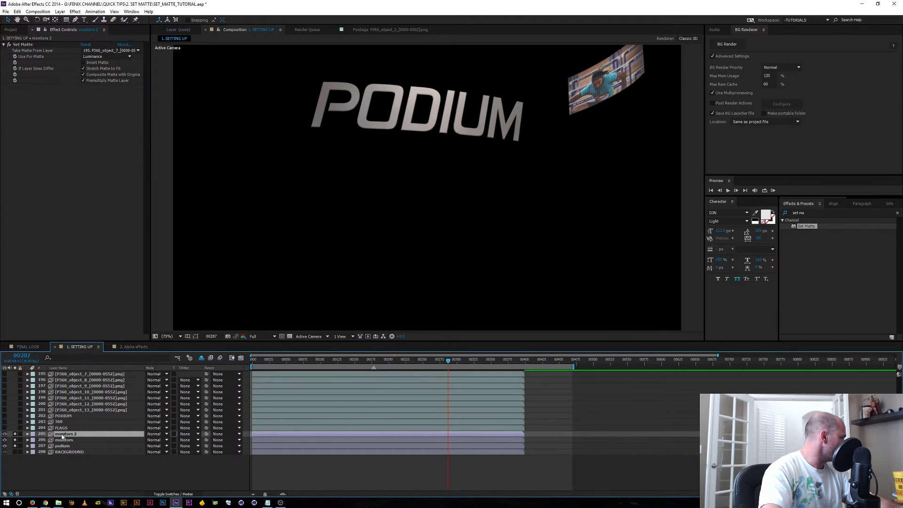
pyautogui.click(112, 51)
pyautogui.click(113, 76)
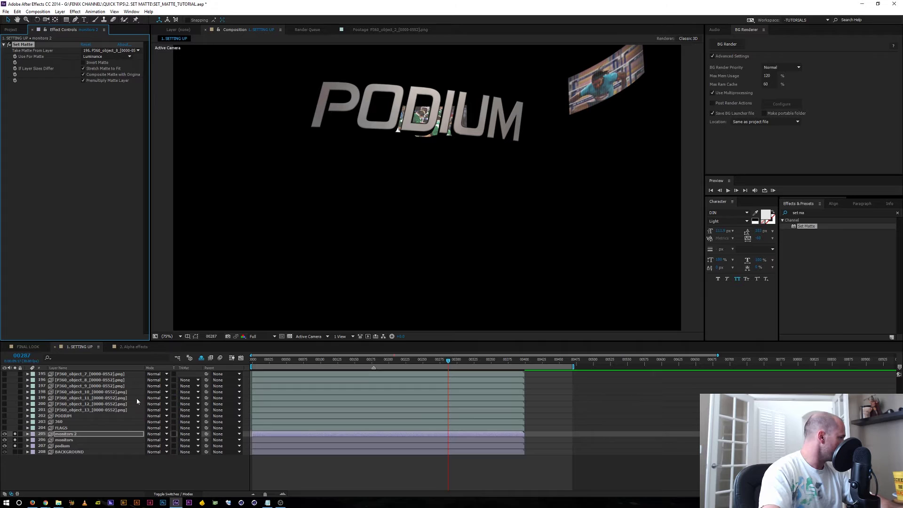
pyautogui.hotkey('ctrl', 'd')
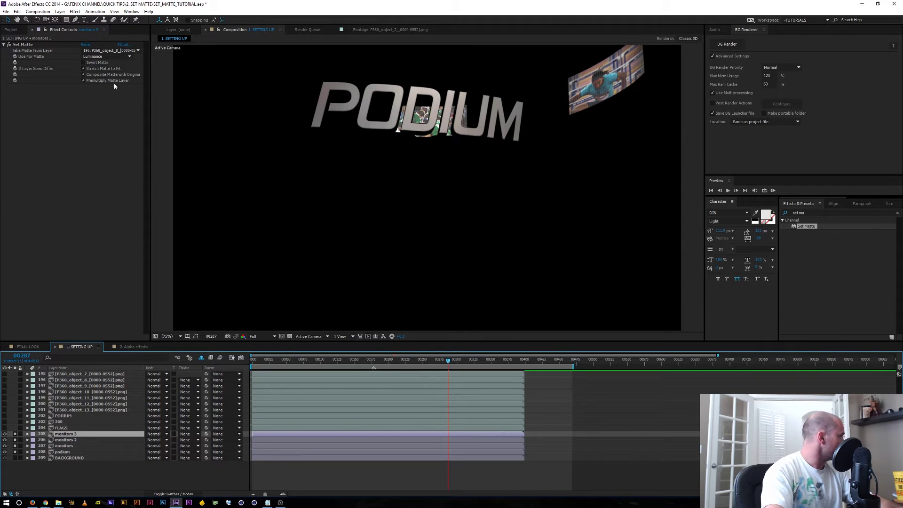
pyautogui.click(112, 50)
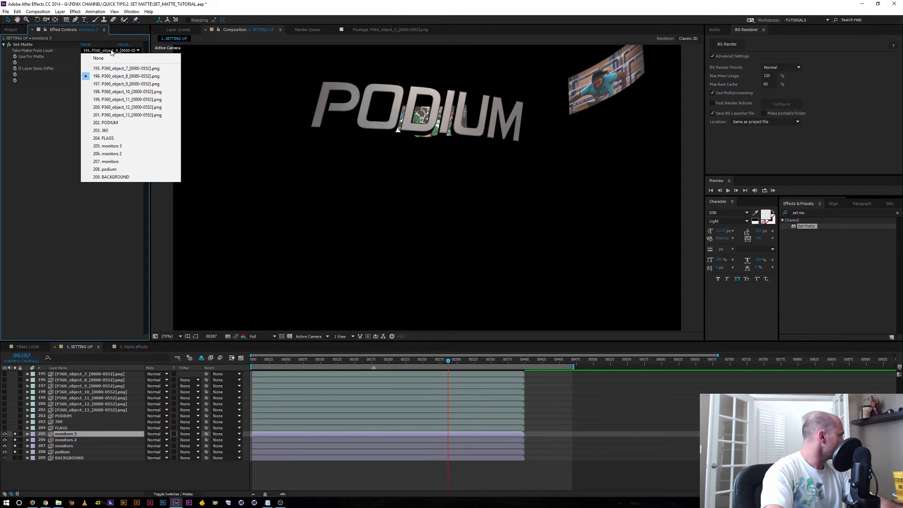
pyautogui.click(117, 84)
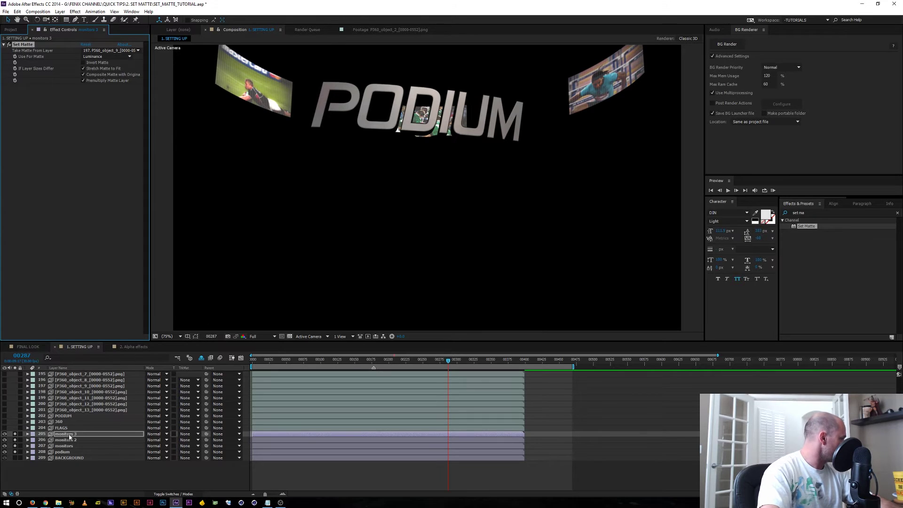
pyautogui.hotkey('ctrl', 'd')
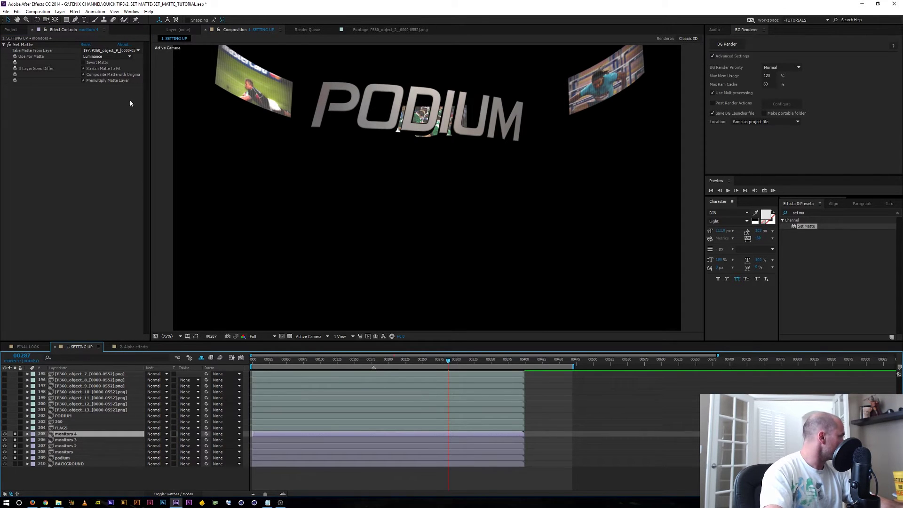
pyautogui.click(112, 50)
pyautogui.click(126, 92)
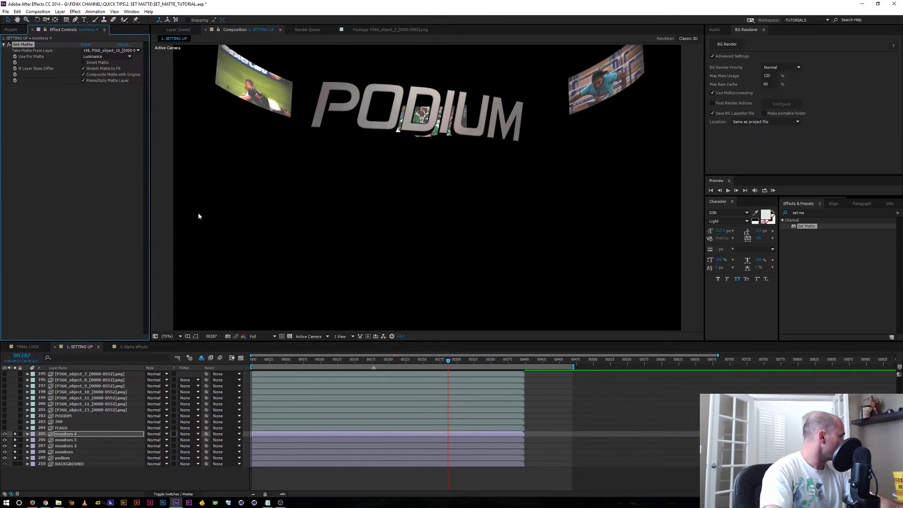
pyautogui.moveTo(471, 364)
pyautogui.mouseDown()
pyautogui.moveTo(494, 364)
pyautogui.moveTo(473, 363)
pyautogui.mouseUp()
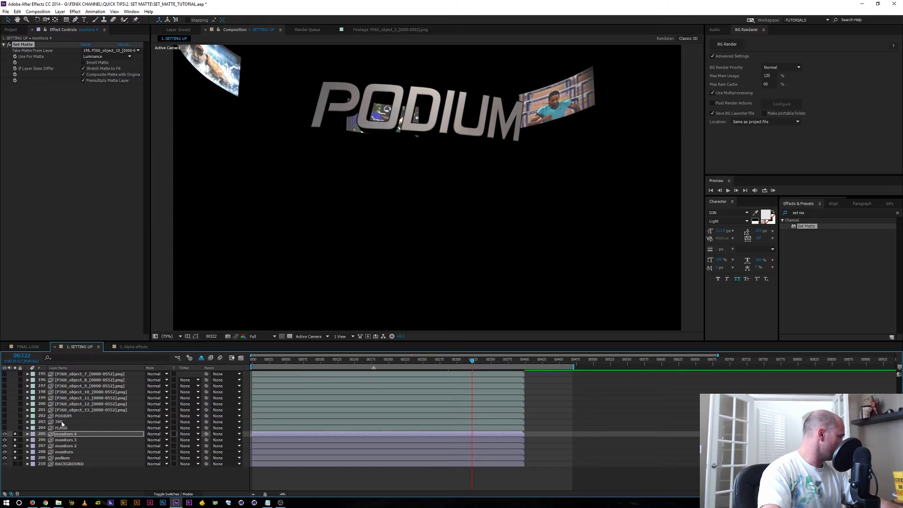
# Duplicate monitors twice, matting monitors 5 from the 360 layer and monitors 6 from FLAGS.
pyautogui.hotkey('ctrl', 'd')
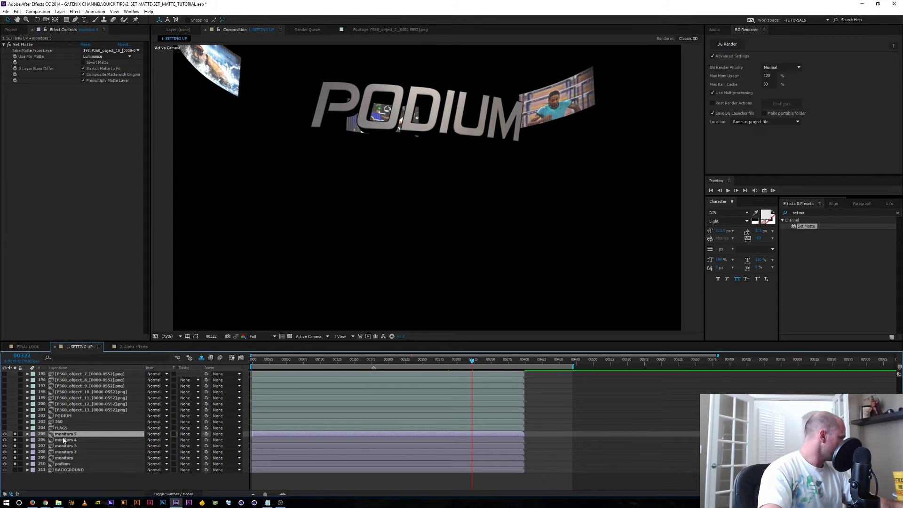
pyautogui.click(120, 50)
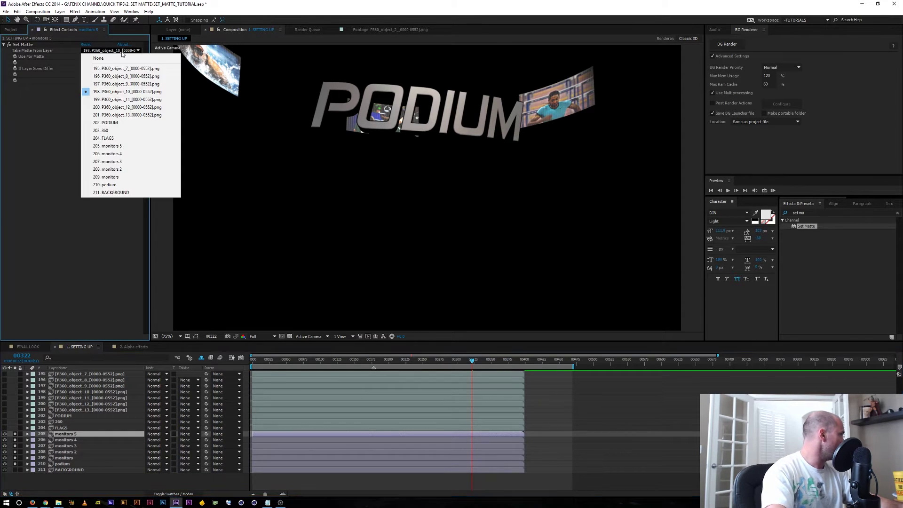
pyautogui.click(104, 131)
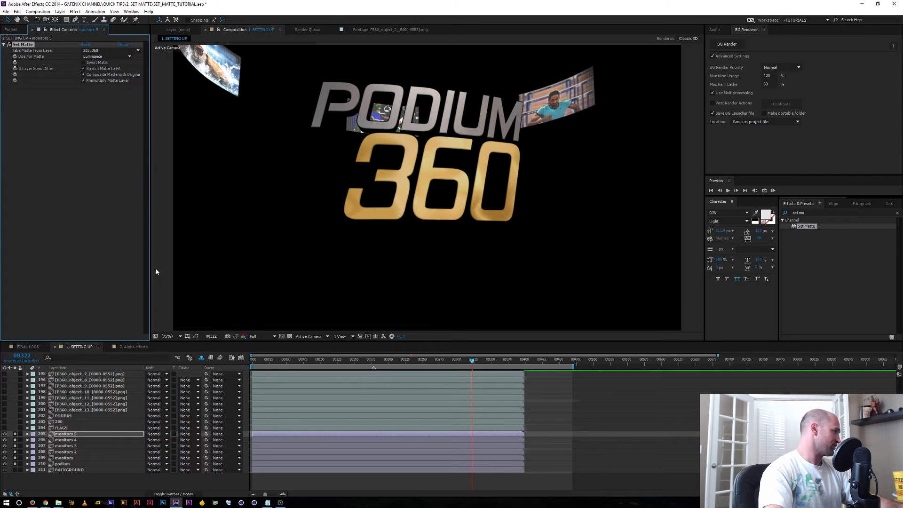
pyautogui.hotkey('ctrl', 'd')
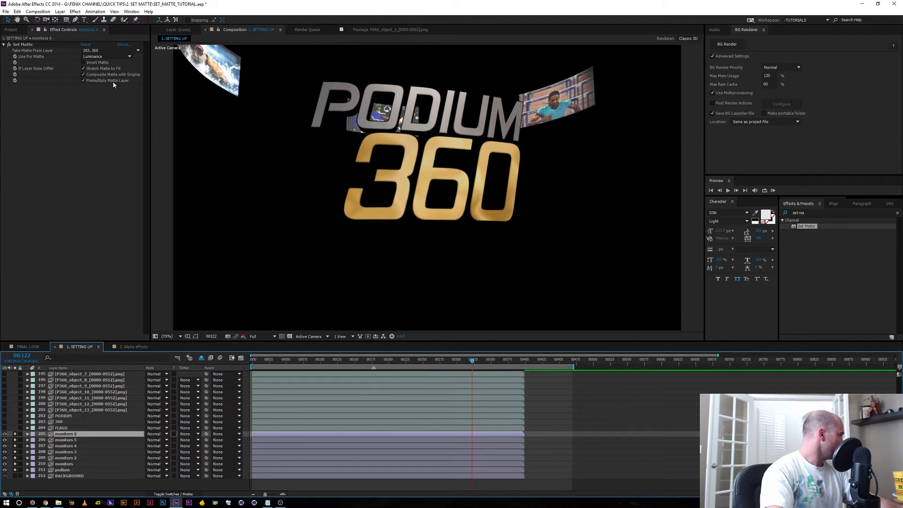
pyautogui.click(96, 51)
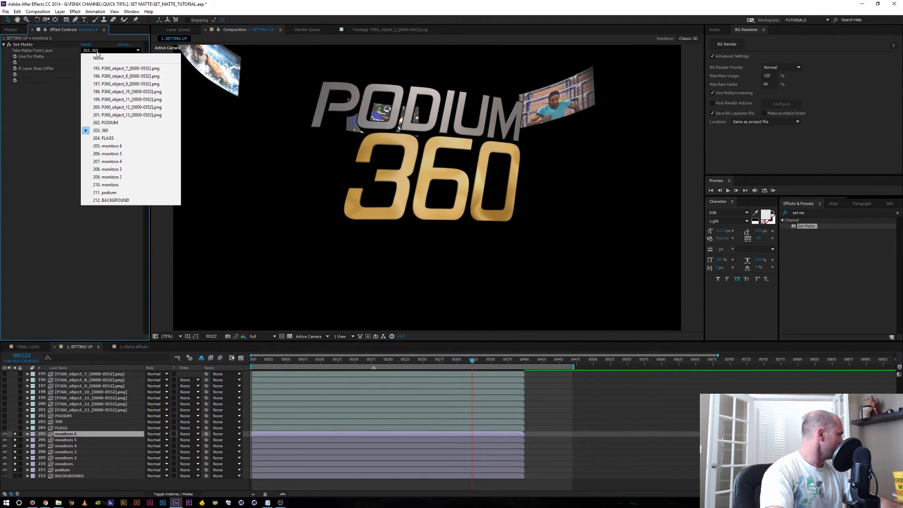
pyautogui.click(115, 138)
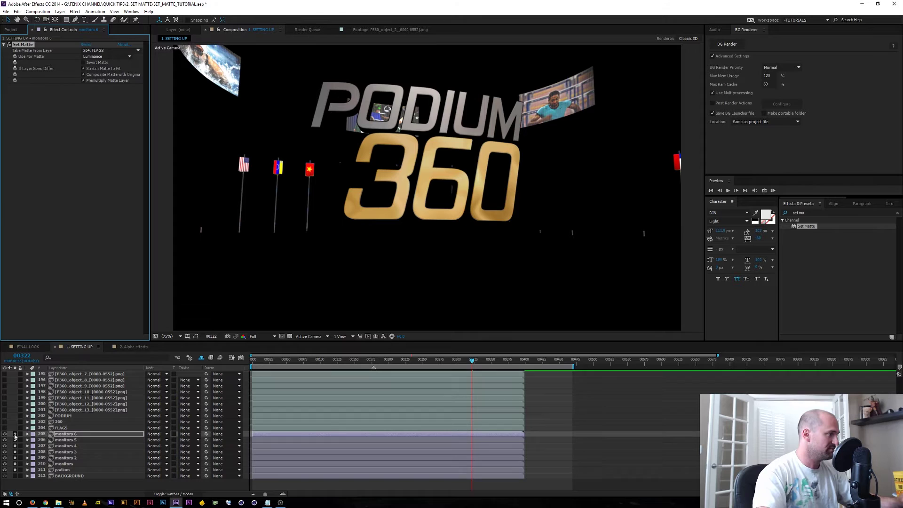
# Switch to the 2. Alpha effects comp, solo podium and reveal its effects.
pyautogui.click(121, 347)
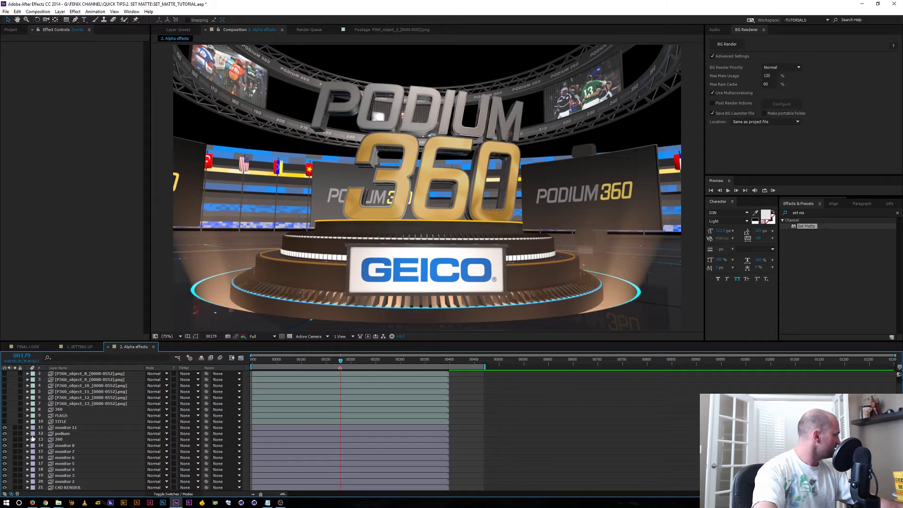
pyautogui.click(15, 434)
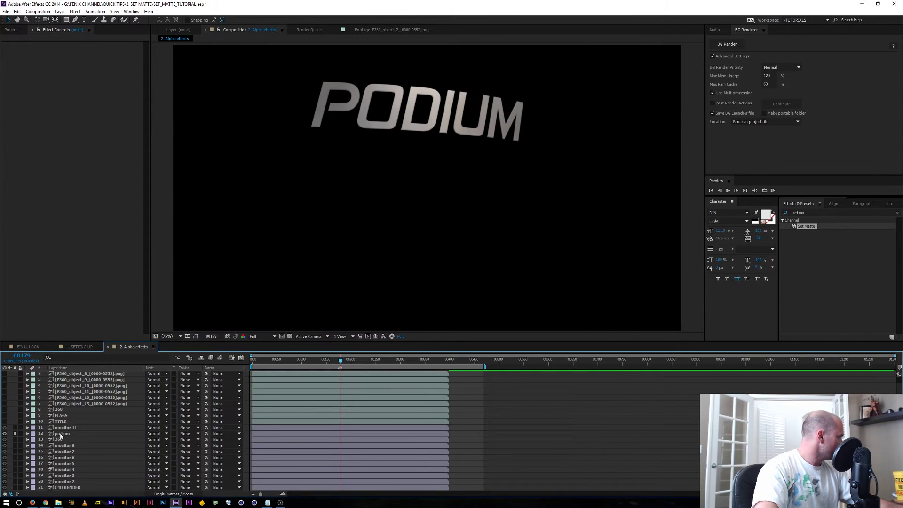
pyautogui.click(61, 435)
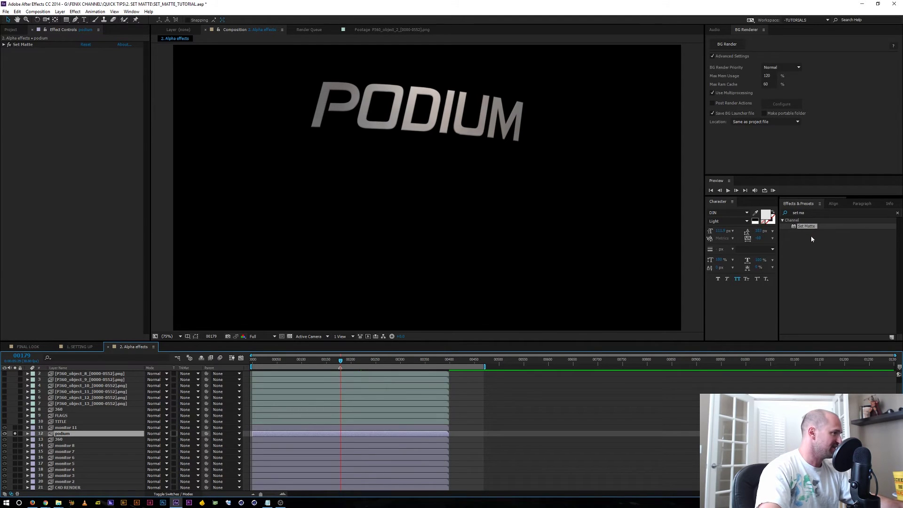
# Try Simple Choker on podium, raising Choke Matte, then delete the effect.
pyautogui.click(812, 212)
pyautogui.write('simple')
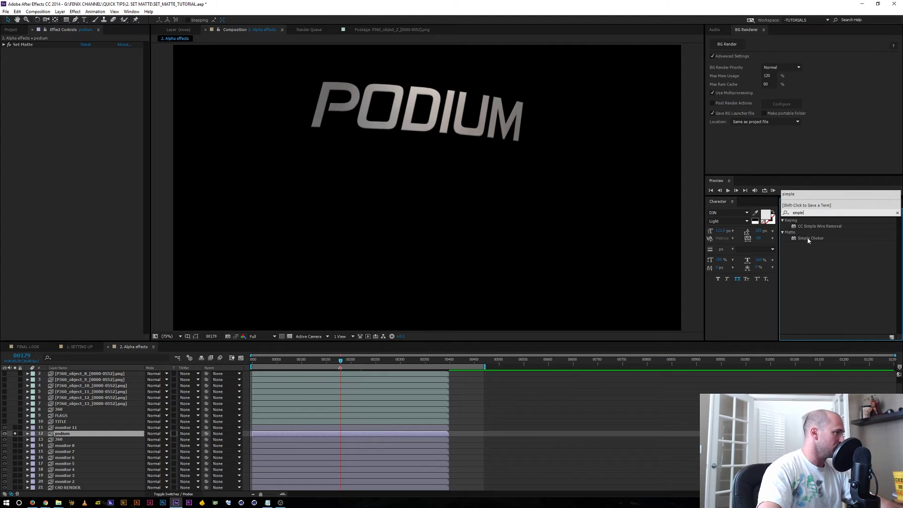
pyautogui.moveTo(809, 240); pyautogui.dragTo(85, 109)
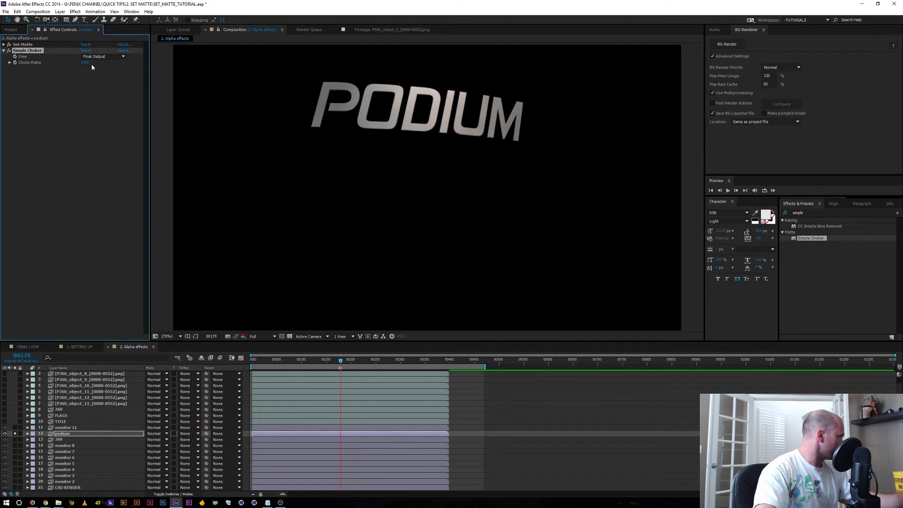
pyautogui.moveTo(84, 62); pyautogui.dragTo(147, 66)
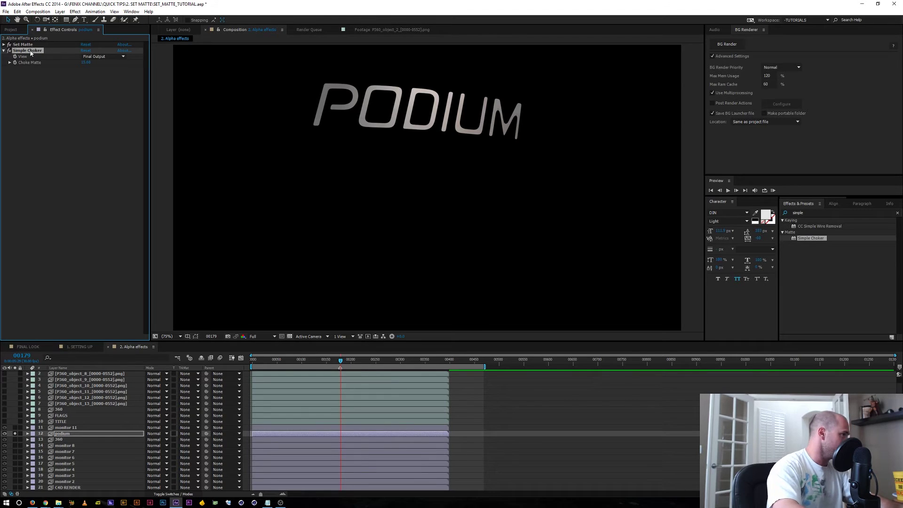
pyautogui.press('Delete')
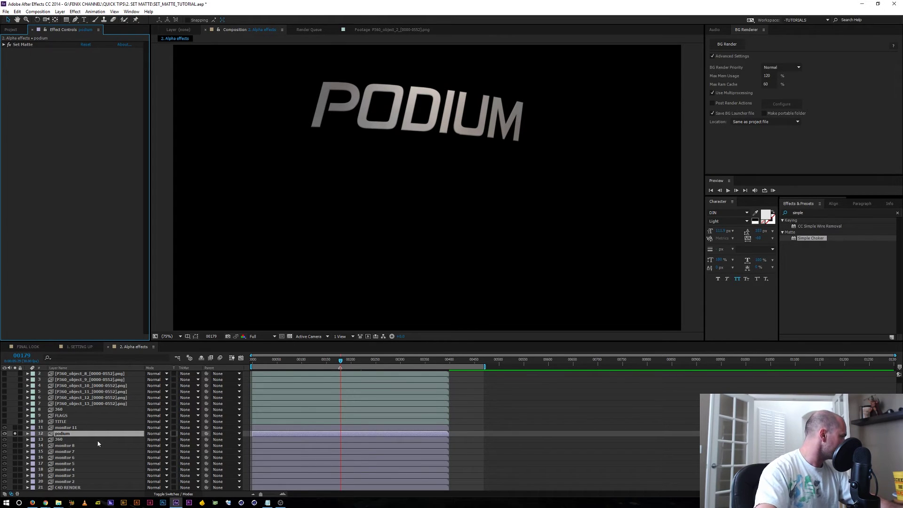
# Duplicate podium above monitor 11 and remove the copy's Set Matte effect.
pyautogui.scroll(1, 89, 432)
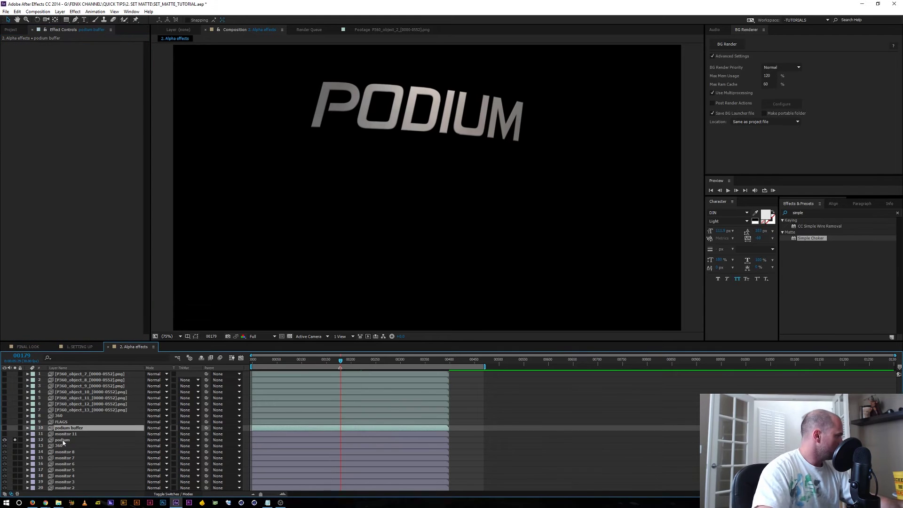
pyautogui.click(63, 441)
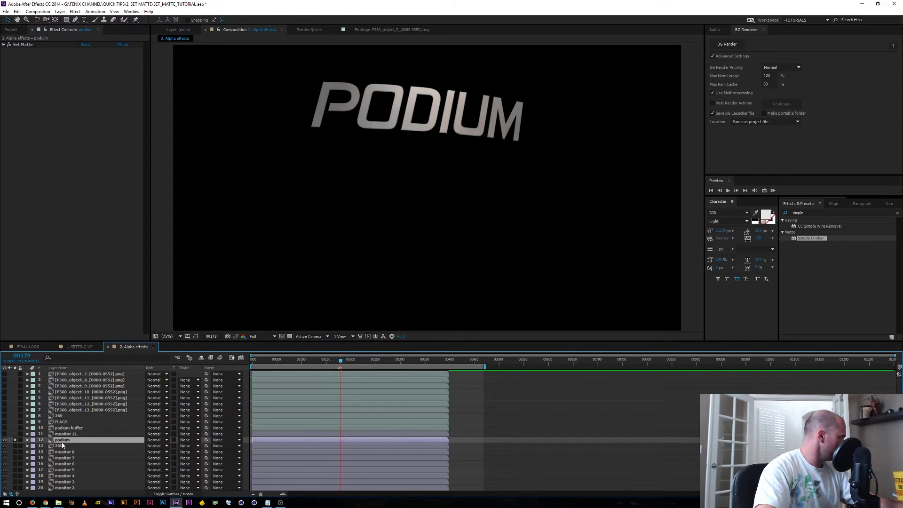
pyautogui.hotkey('ctrl', 'd')
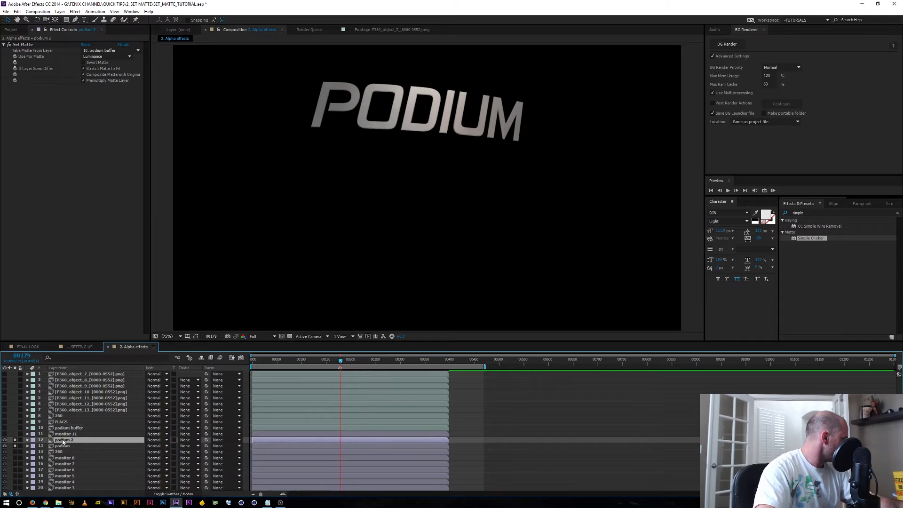
pyautogui.moveTo(61, 442); pyautogui.dragTo(57, 434)
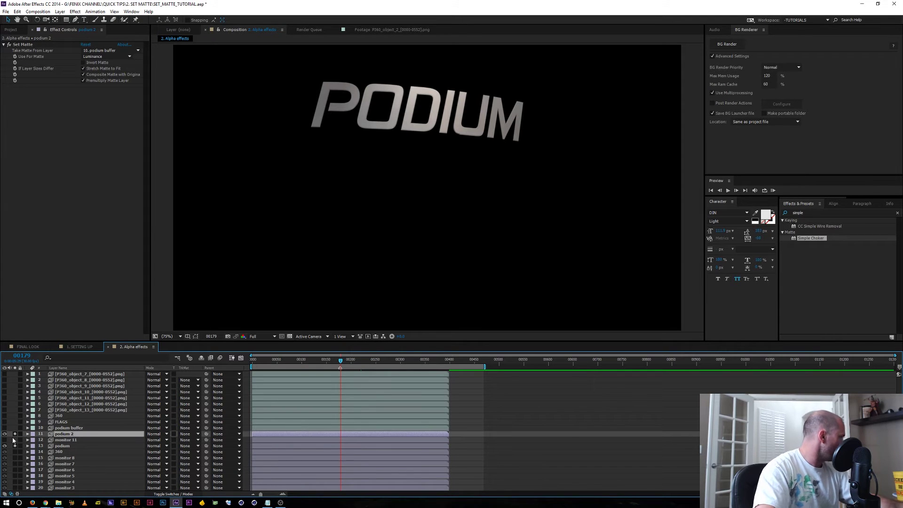
pyautogui.click(26, 45)
pyautogui.press('Delete')
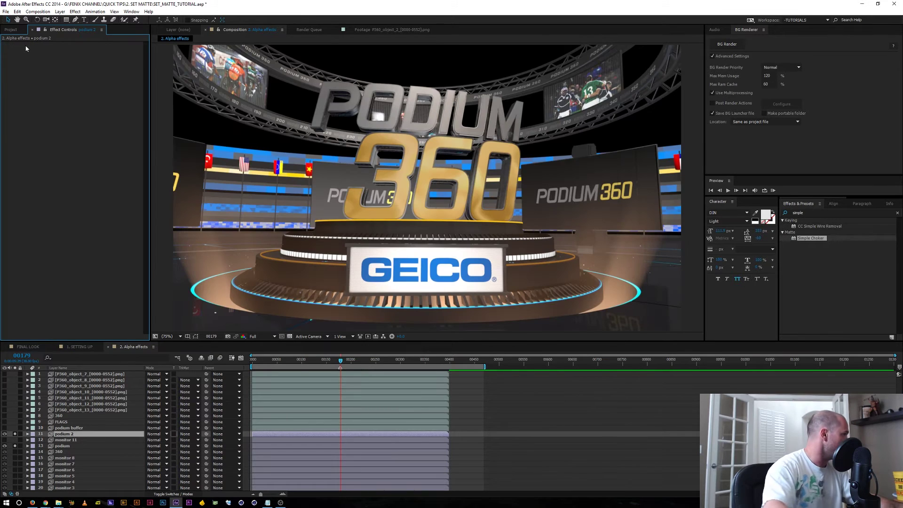
# Set podium 2's track matte to Luma Matte 'podium buffer'.
pyautogui.click(188, 434)
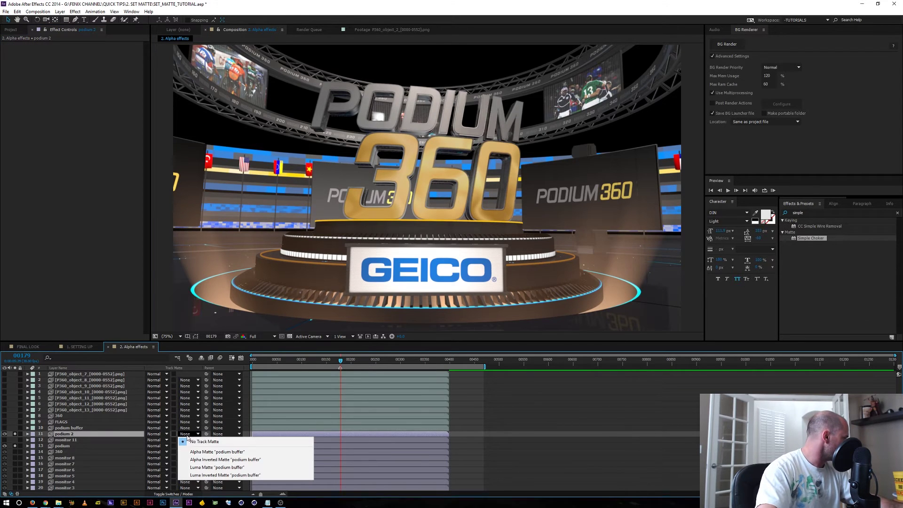
pyautogui.click(207, 468)
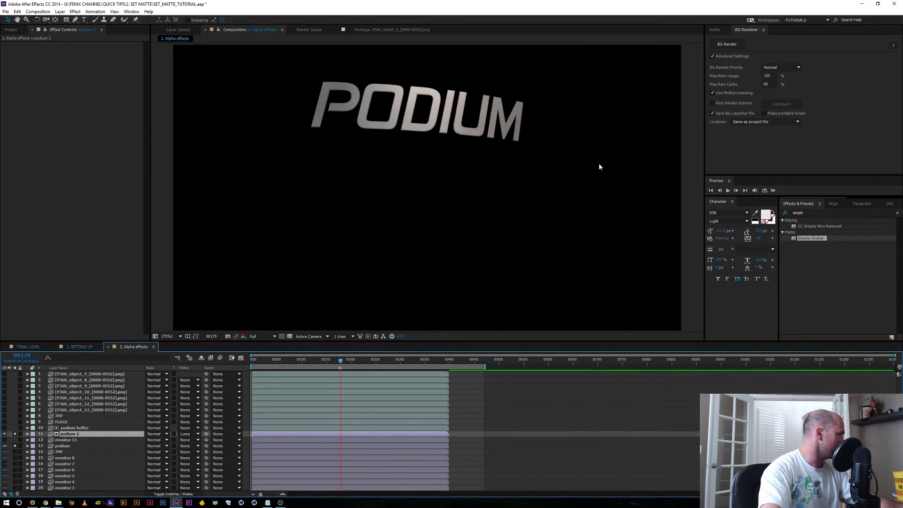
pyautogui.doubleClick(809, 213)
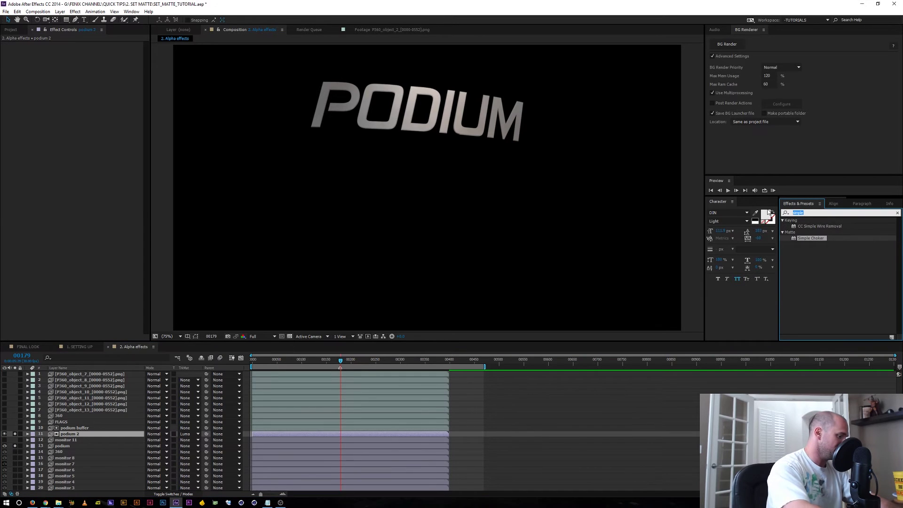
pyautogui.click(68, 428)
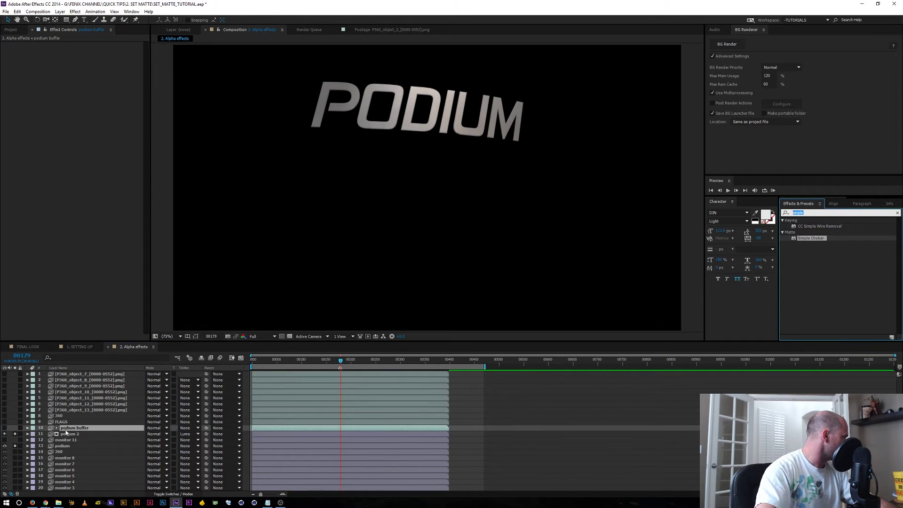
pyautogui.click(69, 434)
pyautogui.click(68, 428)
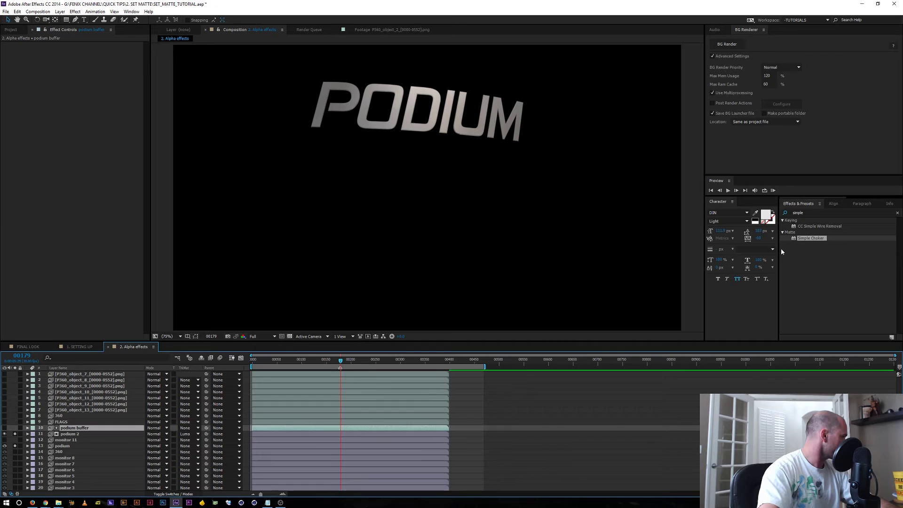
pyautogui.click(822, 212)
# Apply Glow to the podium 2 layer and adjust its Glow Radius.
pyautogui.write('glow')
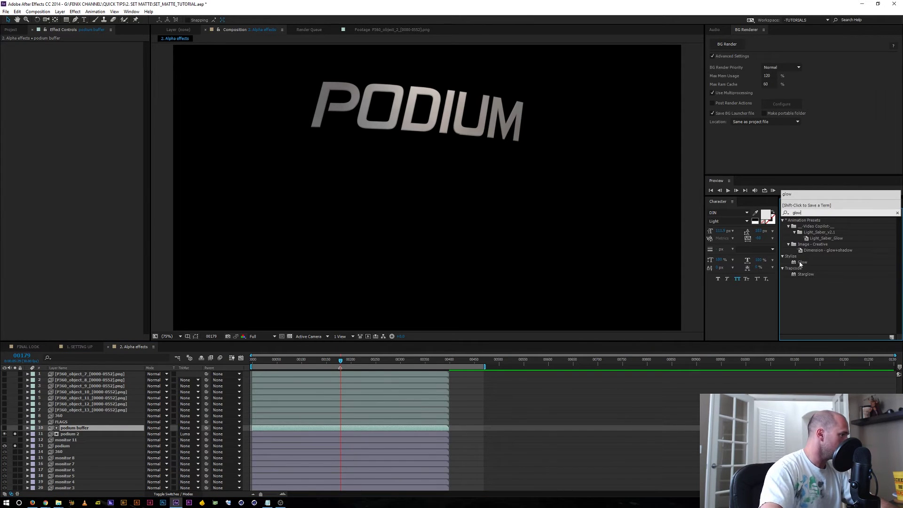
pyautogui.moveTo(800, 264); pyautogui.dragTo(59, 435)
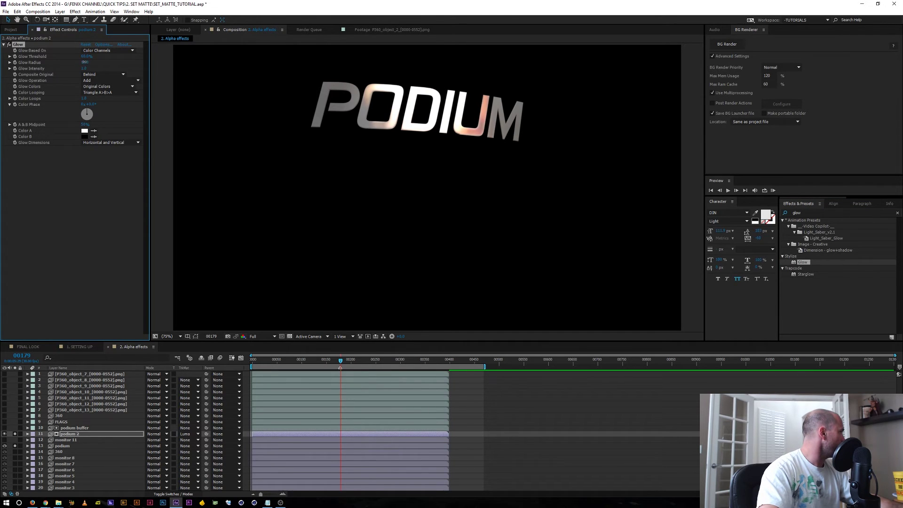
pyautogui.moveTo(85, 62); pyautogui.dragTo(92, 58)
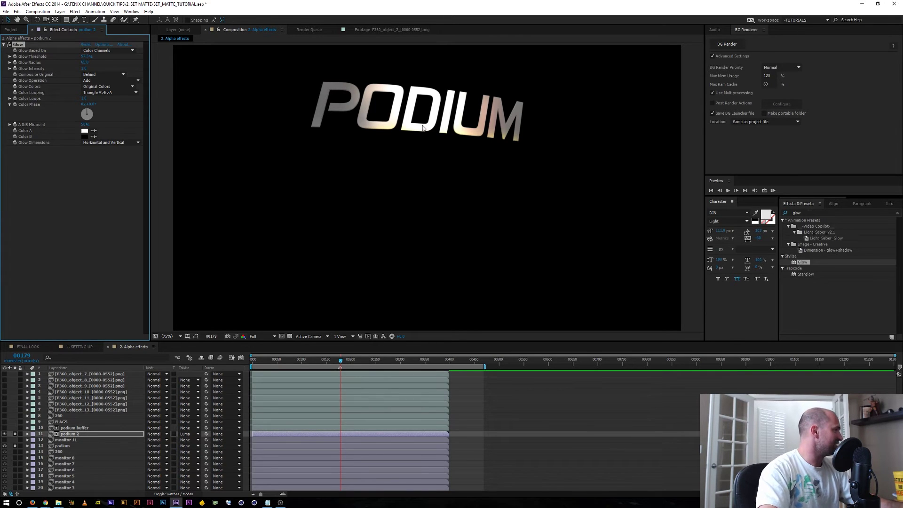
pyautogui.click(73, 428)
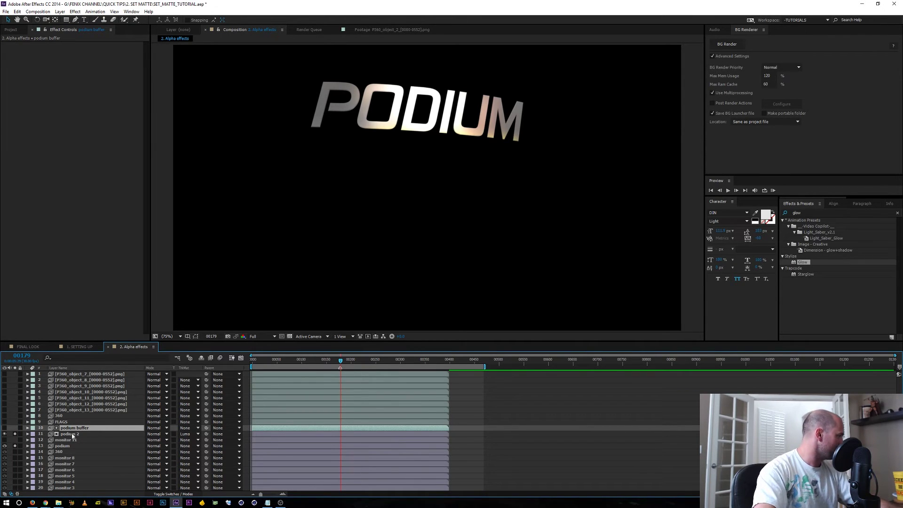
pyautogui.click(72, 434)
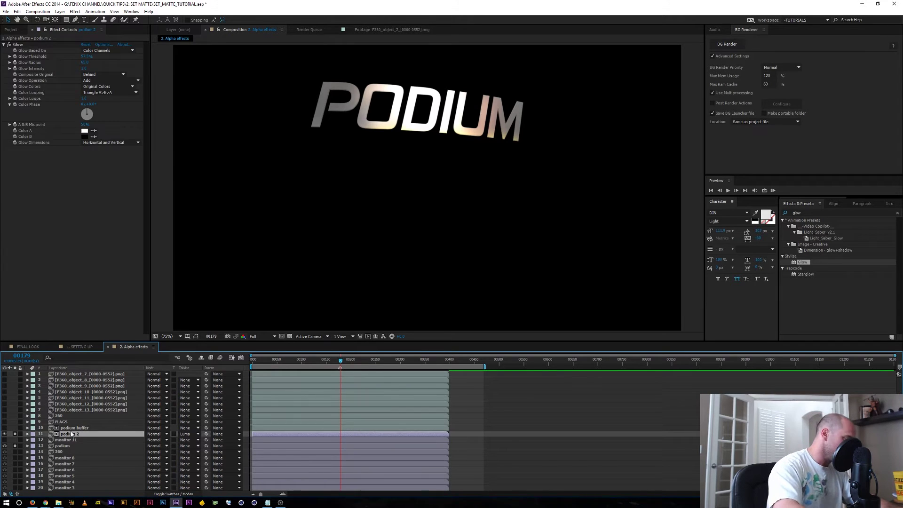
# Delete podium 2 and apply Glow to podium with Glow Radius around 98.
pyautogui.press('Delete')
pyautogui.click(61, 440)
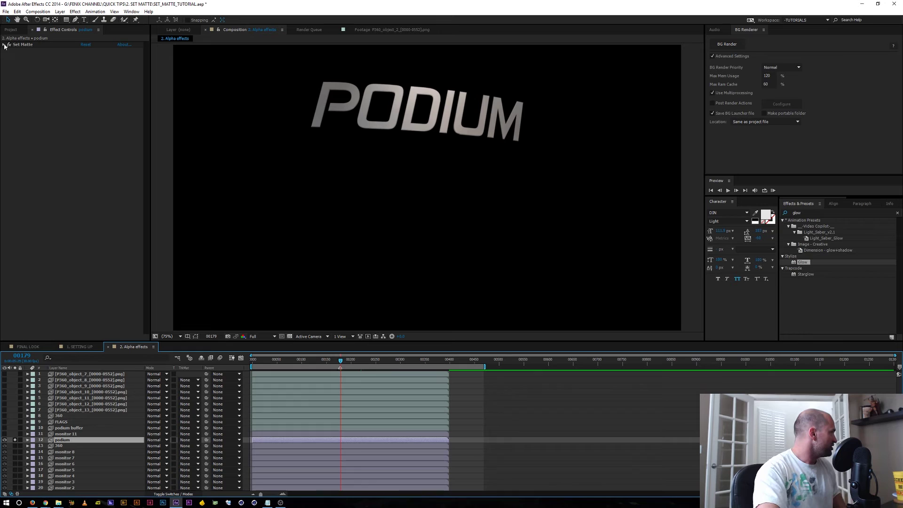
pyautogui.moveTo(802, 262); pyautogui.dragTo(77, 439)
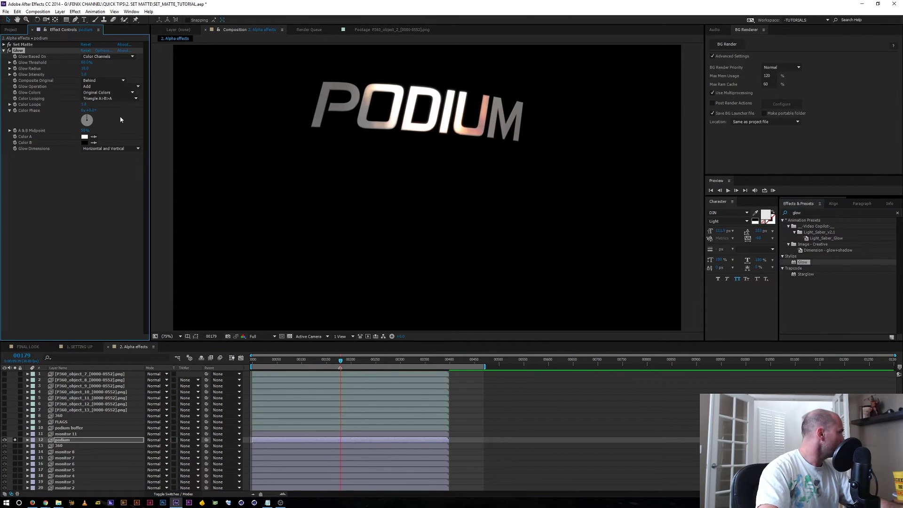
pyautogui.moveTo(84, 69)
pyautogui.mouseDown()
pyautogui.moveTo(110, 65)
pyautogui.moveTo(65, 61)
pyautogui.moveTo(94, 67)
pyautogui.mouseUp()
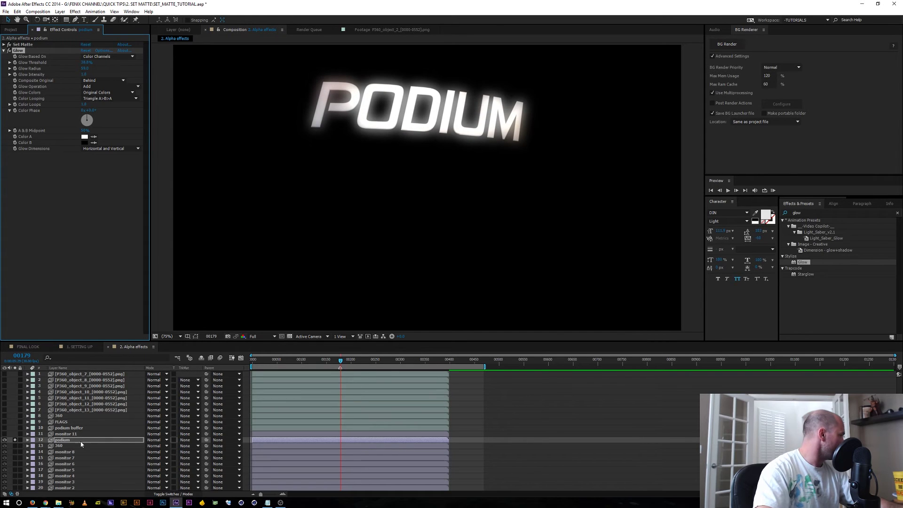
pyautogui.click(89, 244)
pyautogui.click(4, 51)
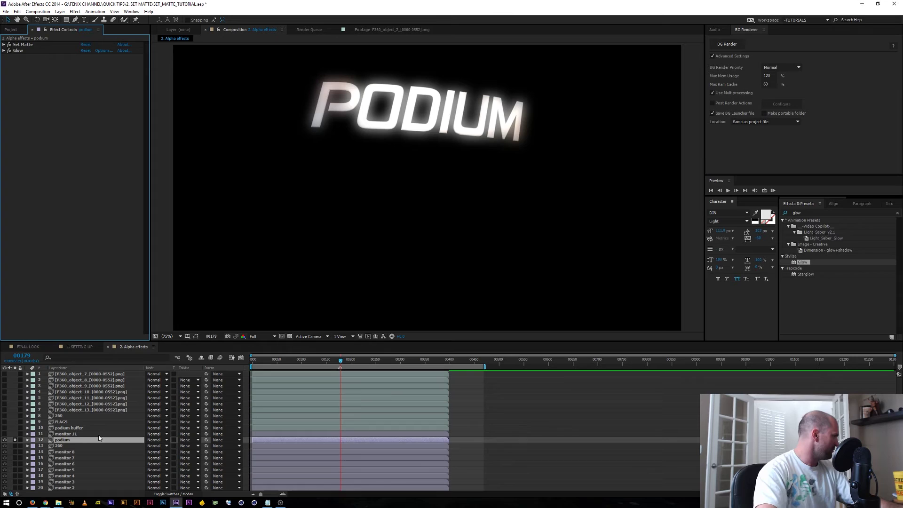
# Move podium buffer up to layer 2 as podium's Set Matte source, then reselect podium.
pyautogui.click(4, 44)
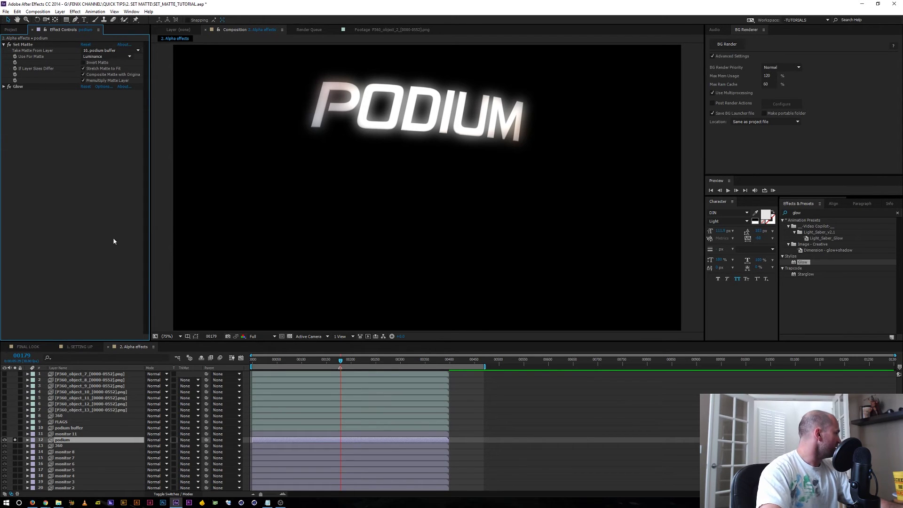
pyautogui.click(65, 429)
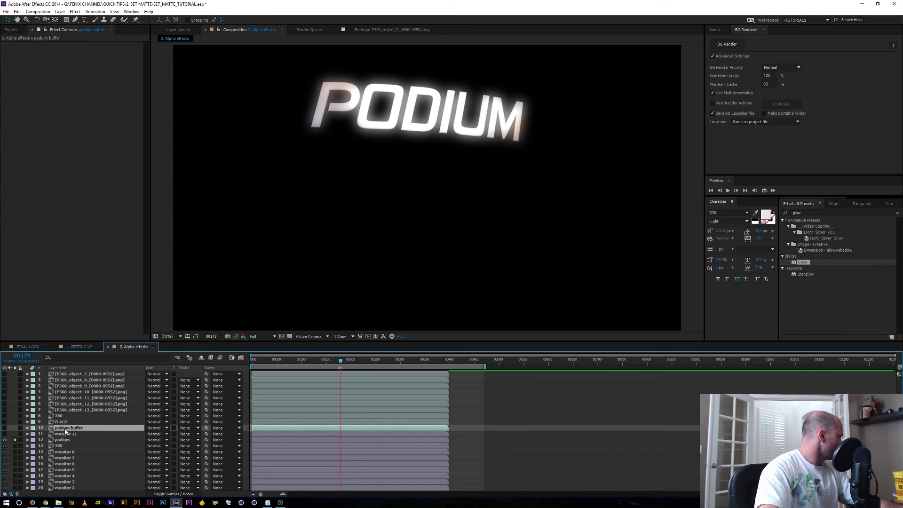
pyautogui.moveTo(63, 431); pyautogui.dragTo(78, 379)
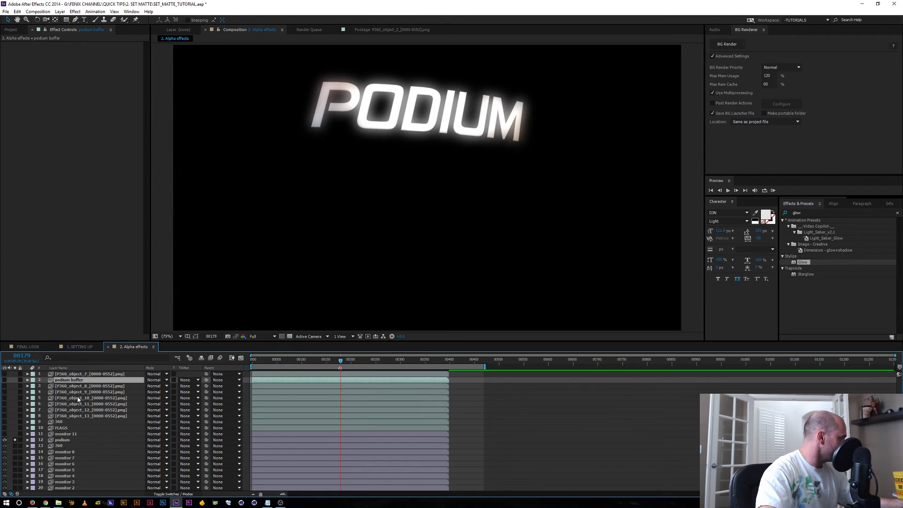
pyautogui.click(62, 440)
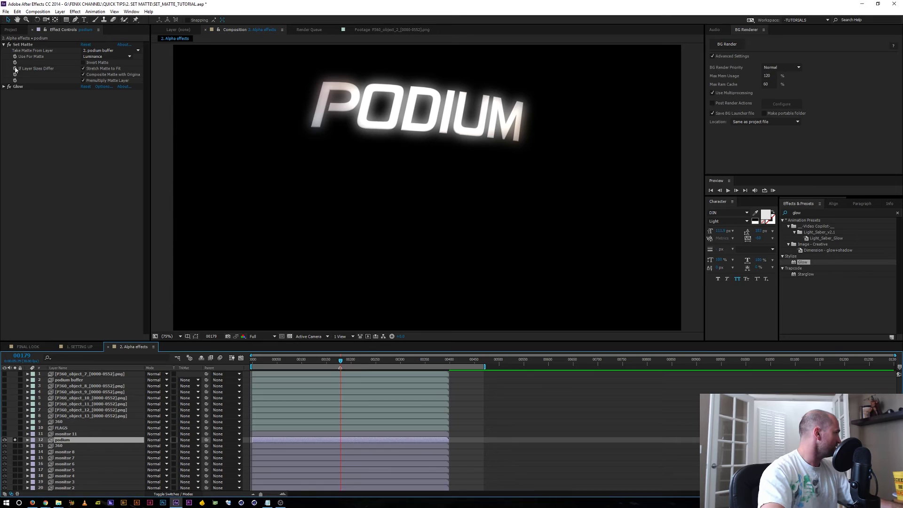
# Delete the Glow effect from podium and duplicate the layer as podium 2.
pyautogui.click(21, 87)
pyautogui.press('Delete')
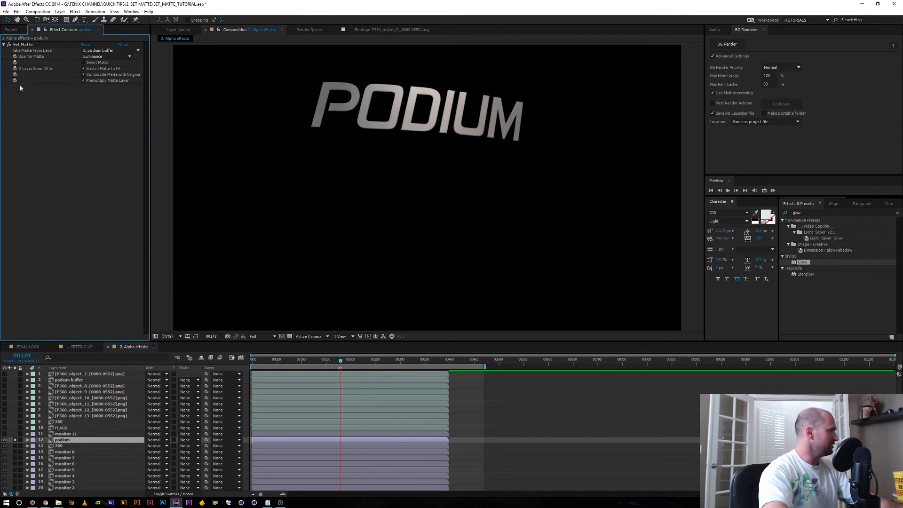
pyautogui.click(61, 442)
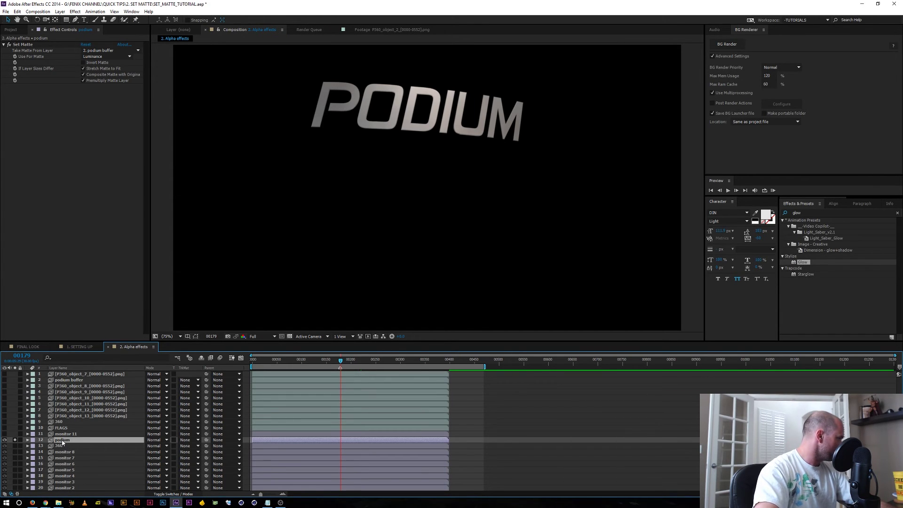
pyautogui.hotkey('ctrl', 'd')
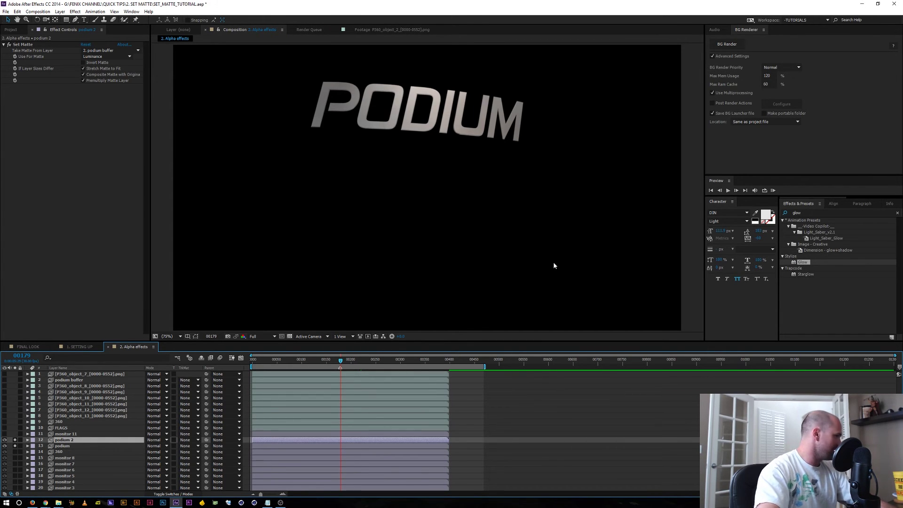
# Apply Fast Blur to podium 2, set to Horizontal with high Blurriness.
pyautogui.click(804, 212)
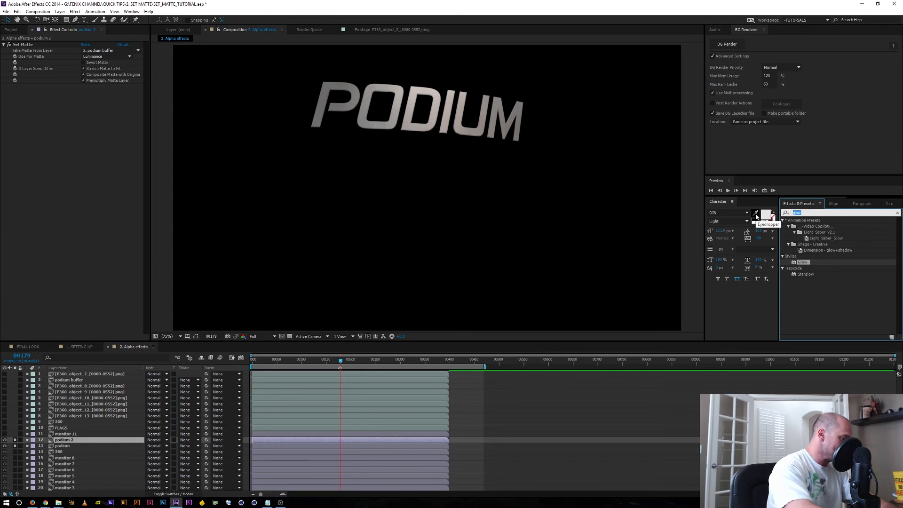
pyautogui.write('fast')
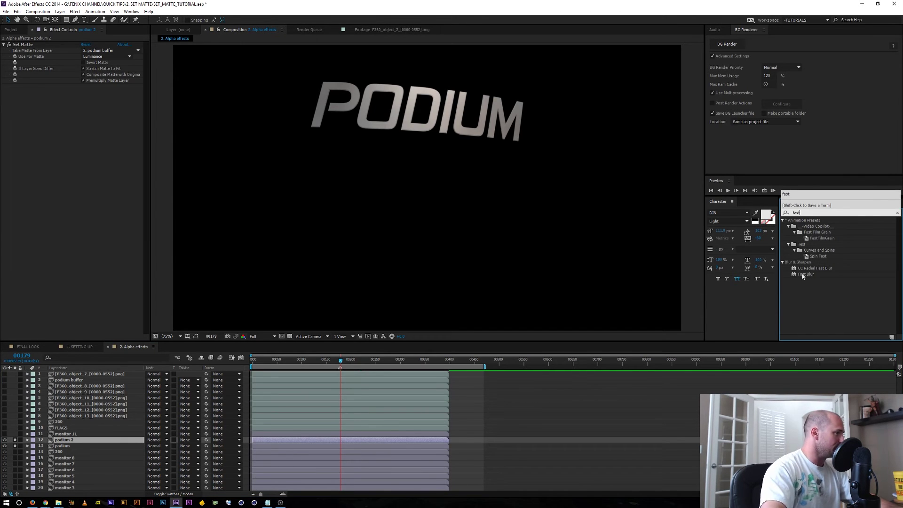
pyautogui.moveTo(806, 274); pyautogui.dragTo(61, 159)
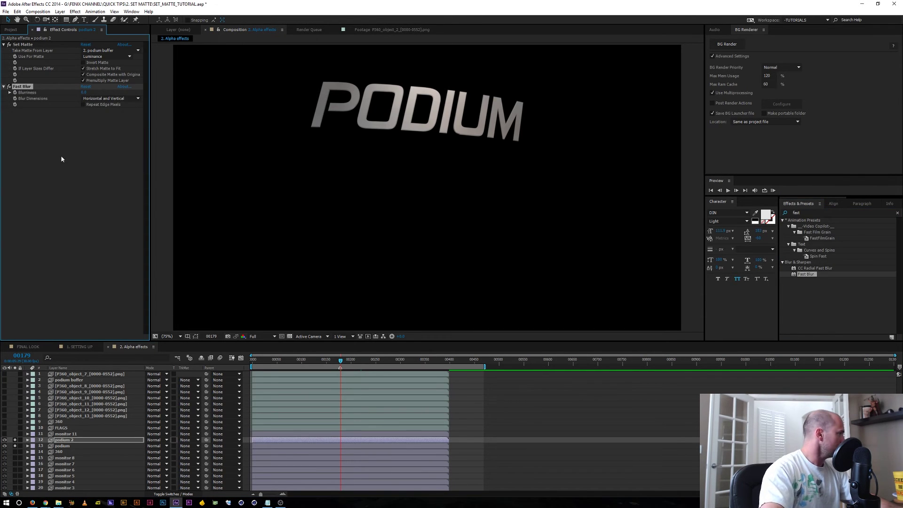
pyautogui.click(100, 99)
pyautogui.click(105, 114)
pyautogui.moveTo(85, 93); pyautogui.dragTo(257, 98)
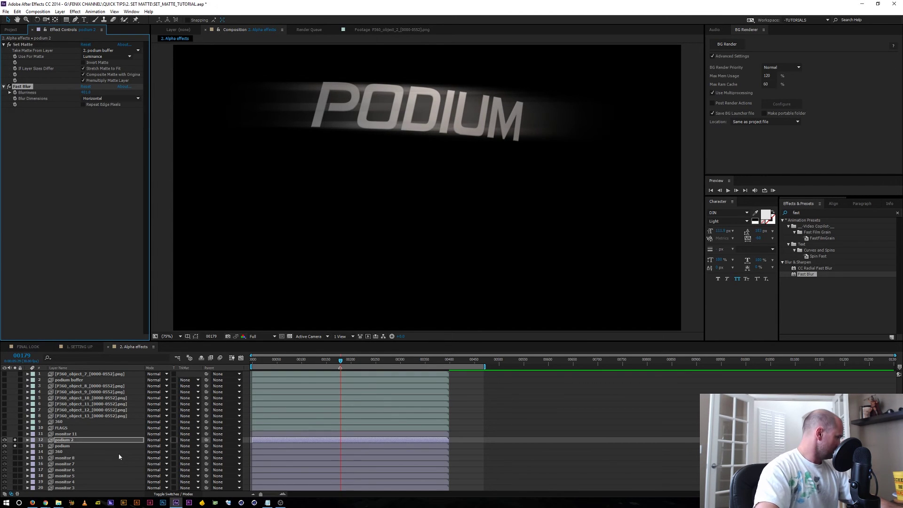
# Set podium 2 to Add mode and duplicate it as podium 3 with a Vertical blur.
pyautogui.click(157, 442)
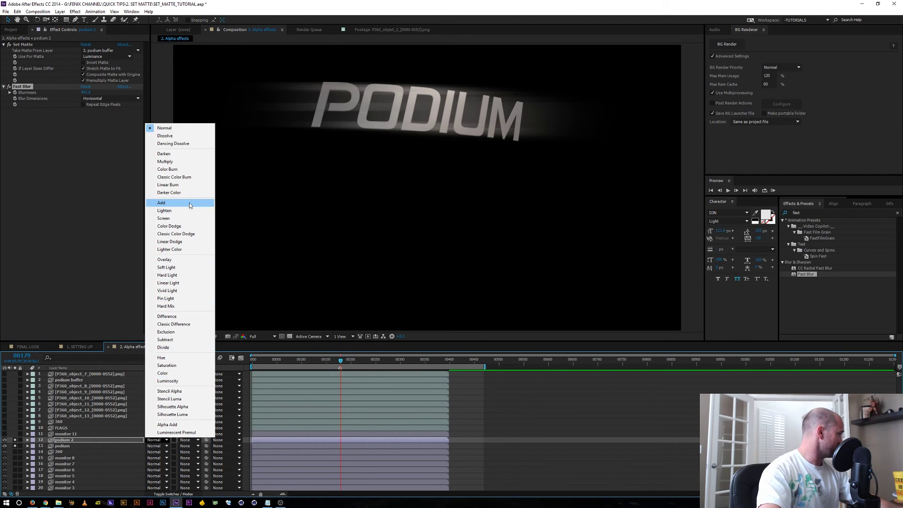
pyautogui.click(188, 203)
pyautogui.hotkey('ctrl', 'd')
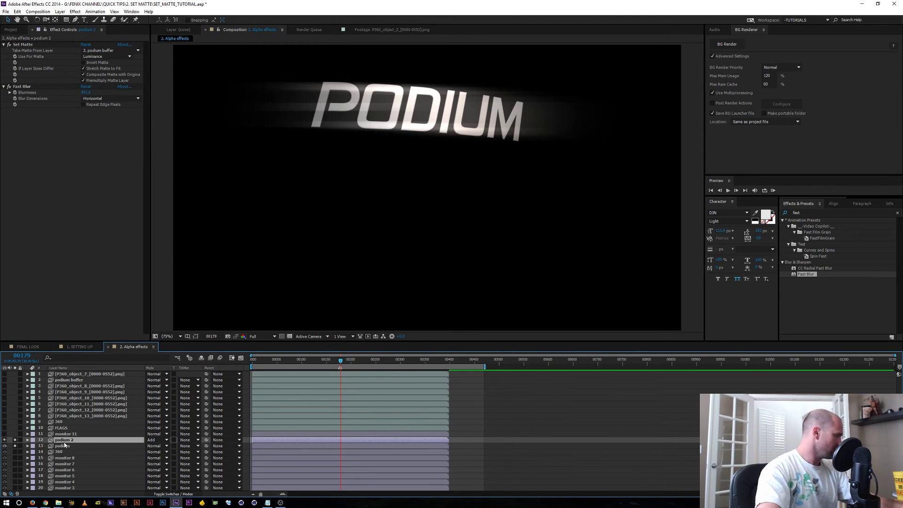
pyautogui.click(103, 98)
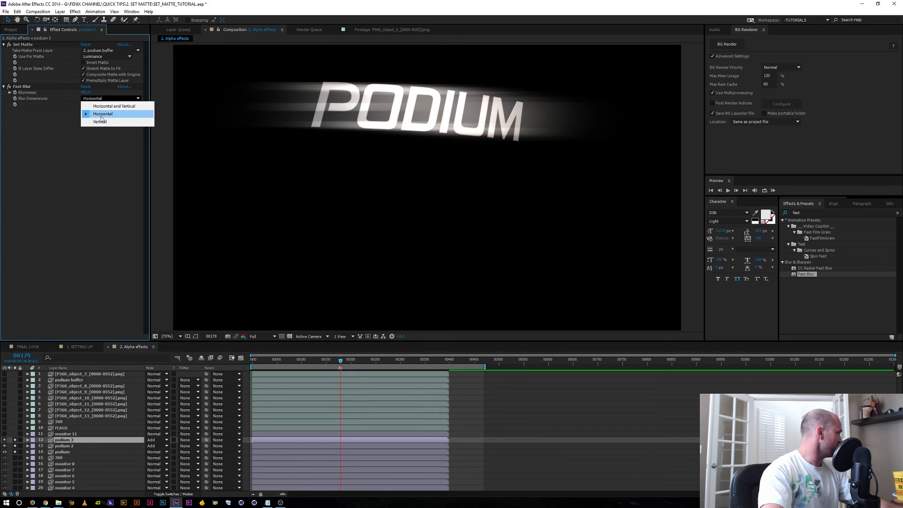
pyautogui.click(103, 122)
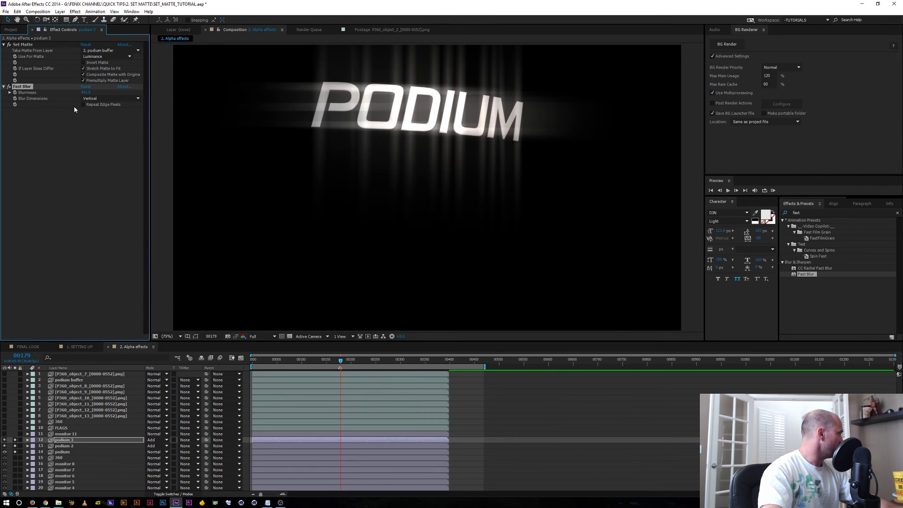
# Make podium 4 with a single Fast Blur at 48 Blurriness and lower its Opacity.
pyautogui.click(61, 441)
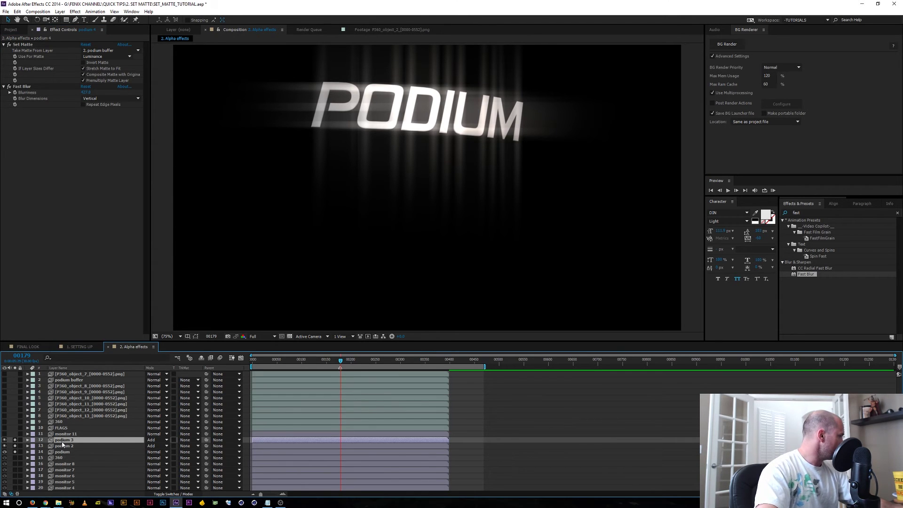
pyautogui.hotkey('ctrl', 'd')
pyautogui.click(805, 212)
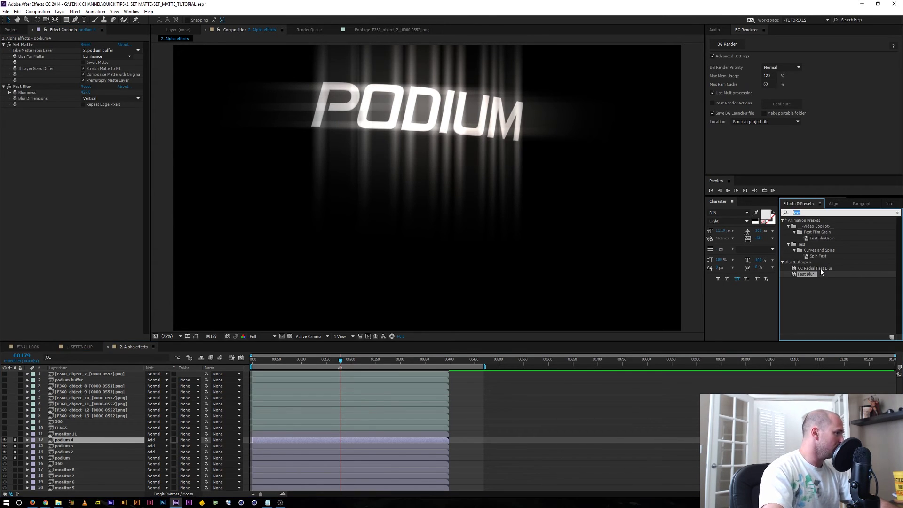
pyautogui.doubleClick(807, 275)
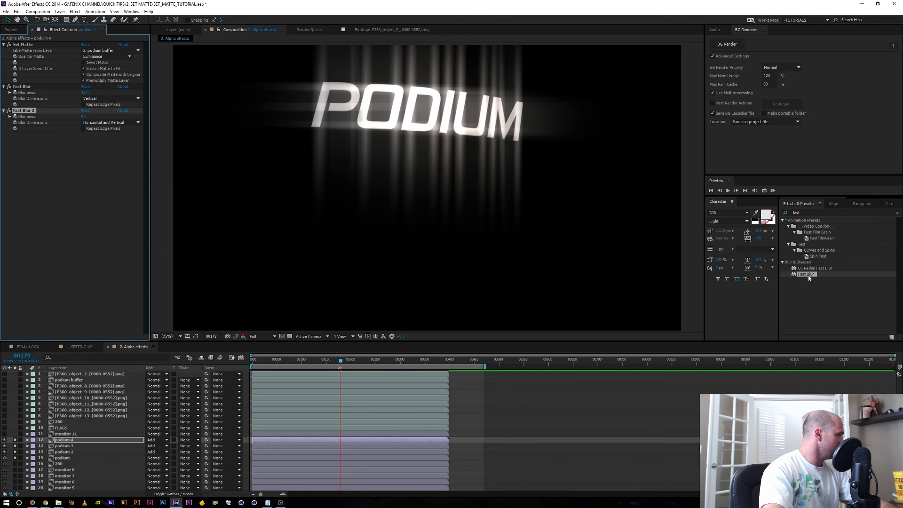
pyautogui.moveTo(806, 274); pyautogui.dragTo(60, 445)
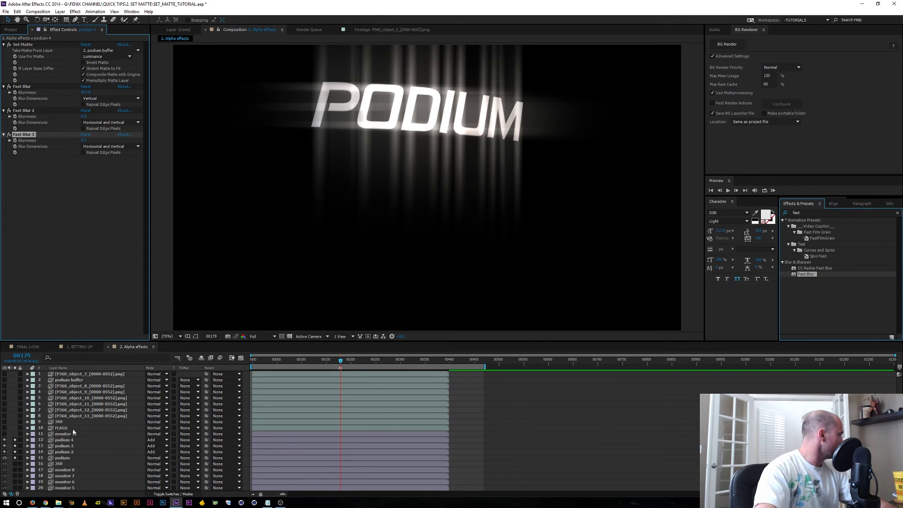
pyautogui.click(24, 86)
pyautogui.keyDown('ctrl'); pyautogui.click(27, 111); pyautogui.keyUp('ctrl')
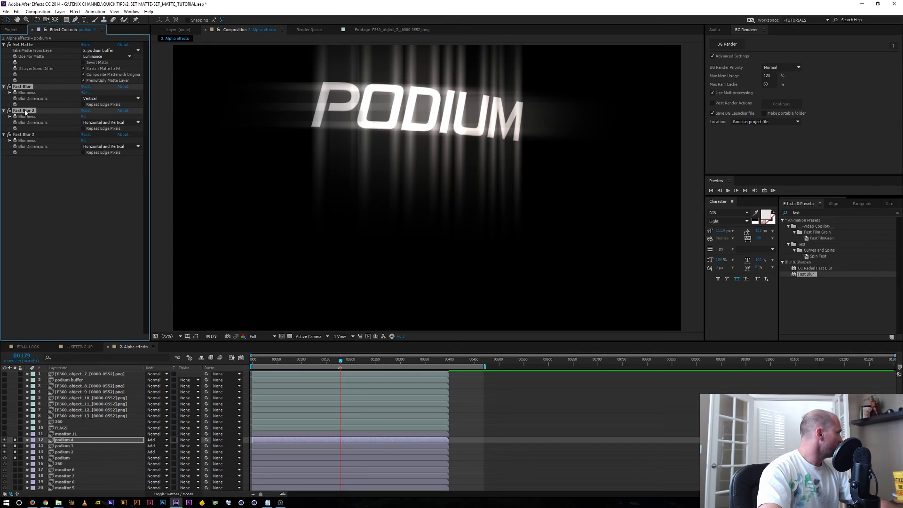
pyautogui.press('Delete')
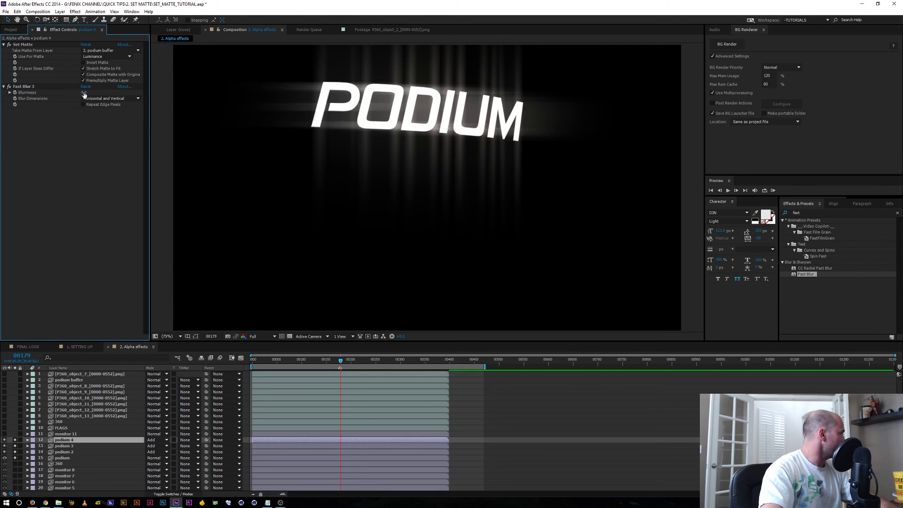
pyautogui.moveTo(84, 92); pyautogui.dragTo(107, 114)
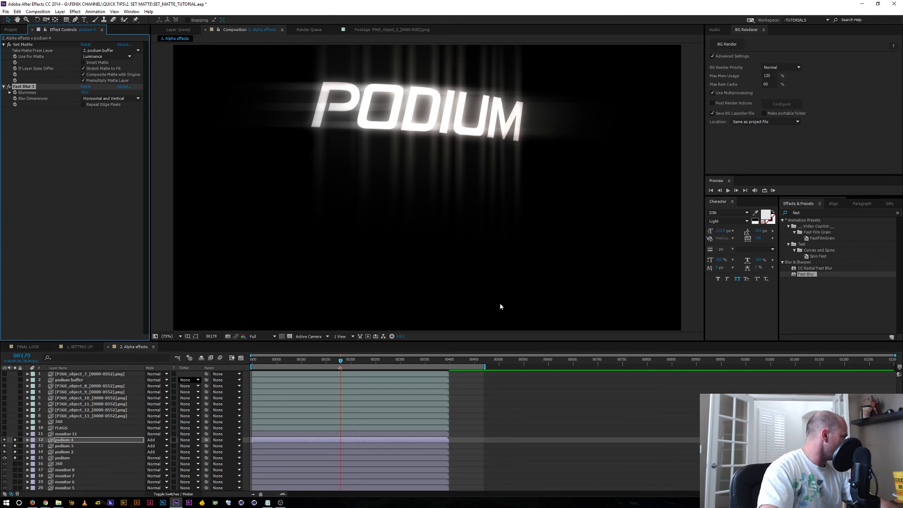
pyautogui.press('t')
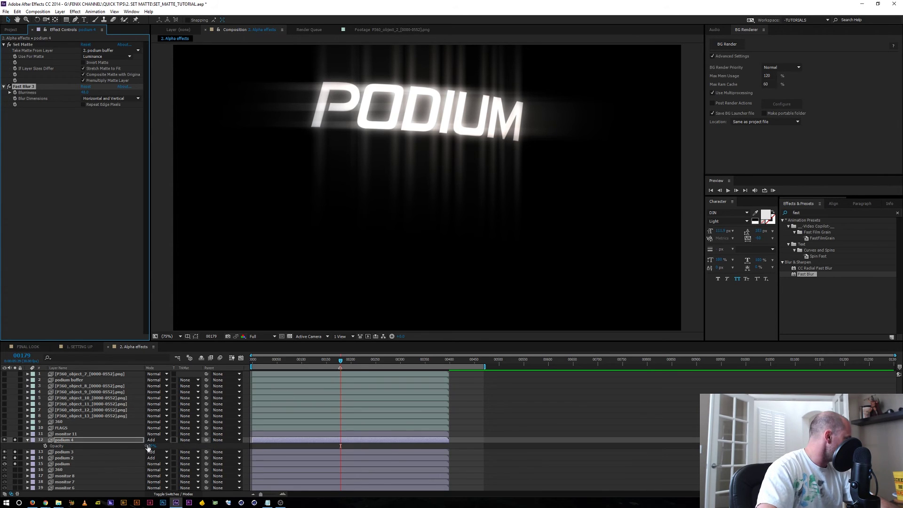
pyautogui.moveTo(148, 446); pyautogui.dragTo(138, 444)
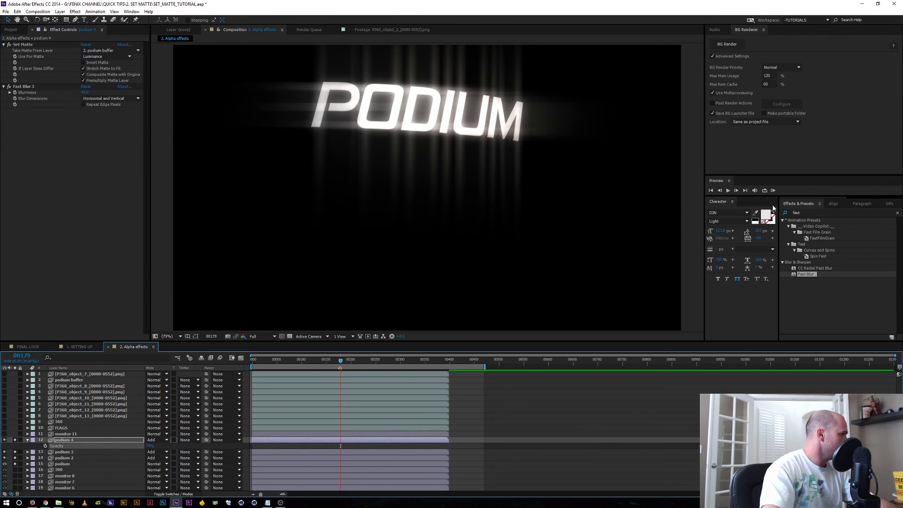
# Add Curves to podium 4, raising the RGB curve and reshaping the Red and Green channels.
pyautogui.doubleClick(800, 212)
pyautogui.write('c')
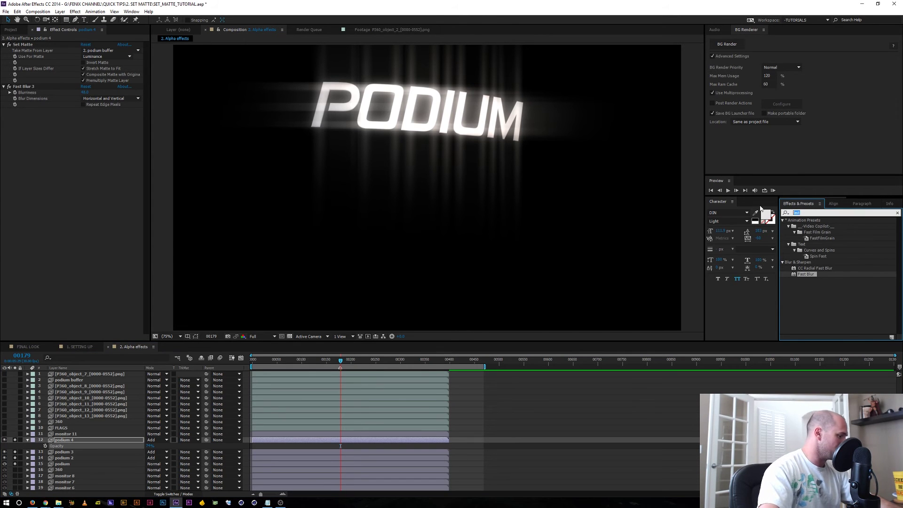
pyautogui.write('urves')
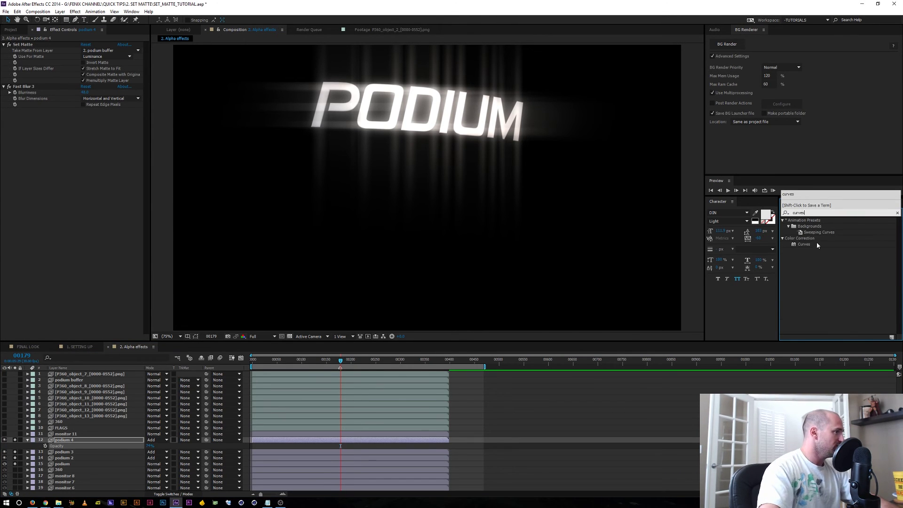
pyautogui.moveTo(804, 244); pyautogui.dragTo(408, 205)
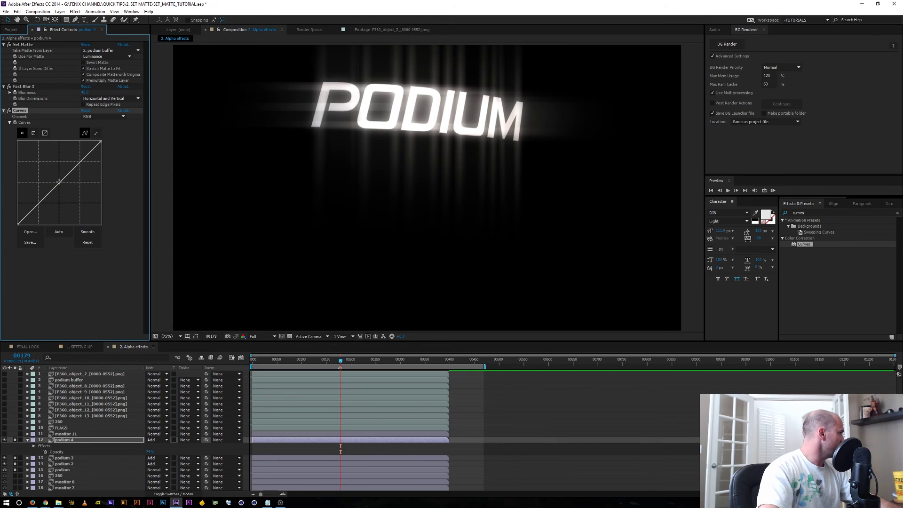
pyautogui.moveTo(59, 183)
pyautogui.mouseDown()
pyautogui.moveTo(42, 167)
pyautogui.moveTo(77, 210)
pyautogui.moveTo(39, 162)
pyautogui.moveTo(68, 196)
pyautogui.moveTo(53, 177)
pyautogui.mouseUp()
pyautogui.click(124, 117)
pyautogui.click(89, 123)
pyautogui.click(124, 117)
pyautogui.click(89, 129)
# Collapse podium 4's properties and select all four podium layers together.
pyautogui.click(27, 441)
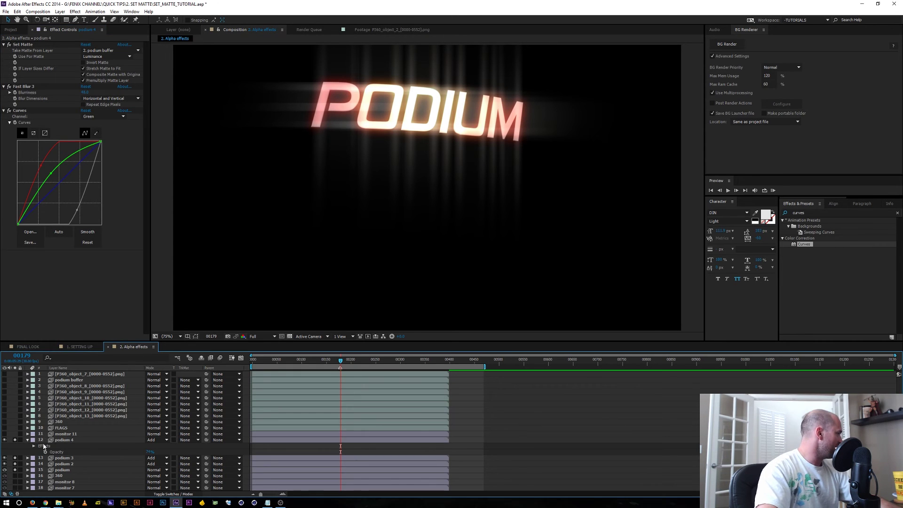
pyautogui.click(27, 440)
pyautogui.click(58, 441)
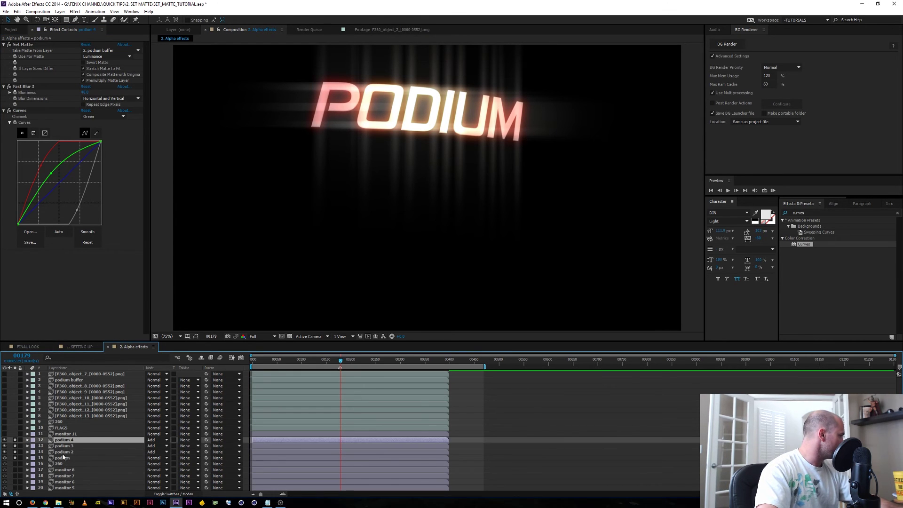
pyautogui.keyDown('shift'); pyautogui.click(63, 459); pyautogui.keyUp('shift')
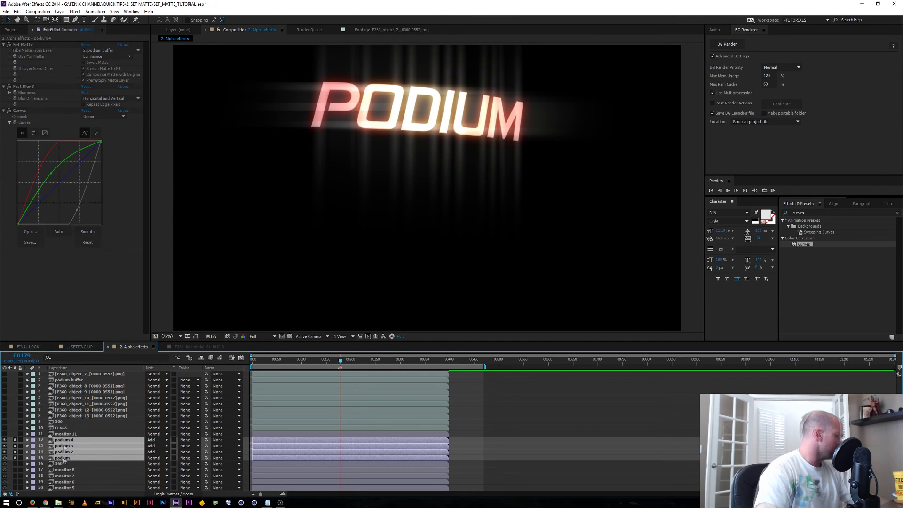
# Unsolo the podium layers, select monitor 11, and briefly maximize then restore the Timeline.
pyautogui.click(65, 446)
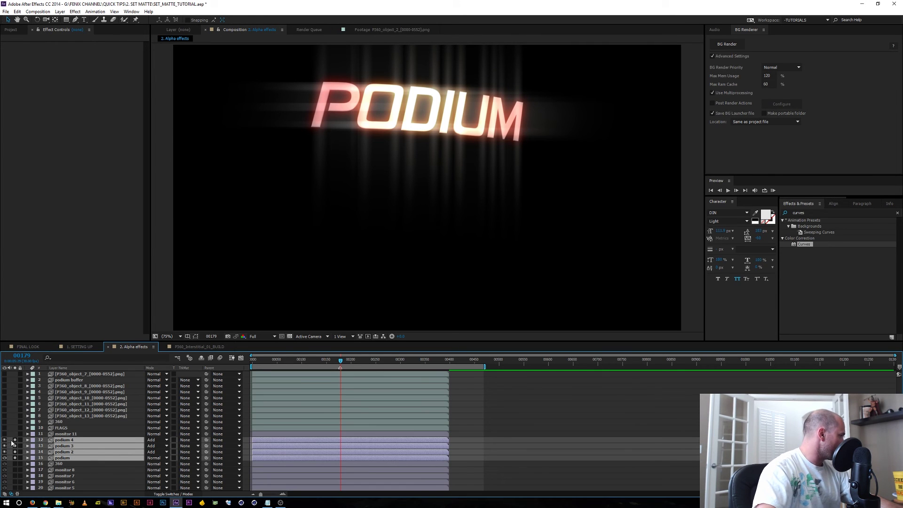
pyautogui.click(15, 462)
pyautogui.click(86, 435)
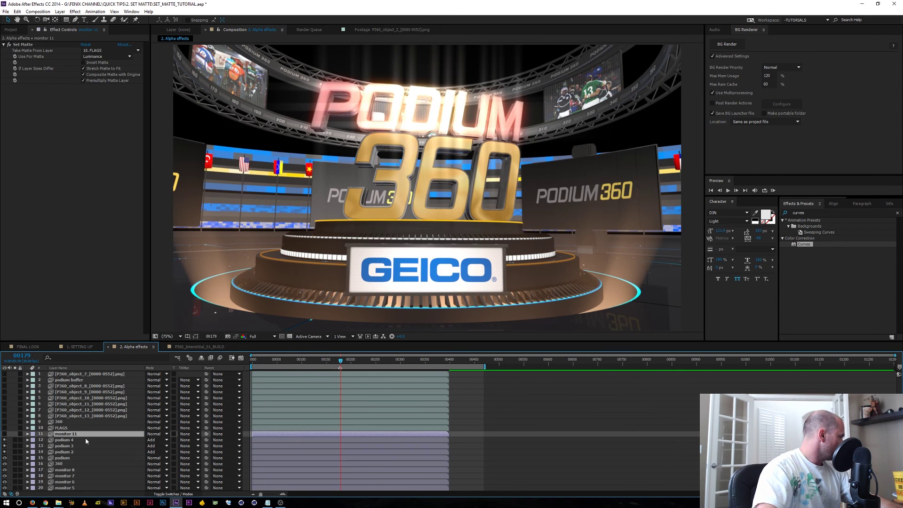
pyautogui.press('`')
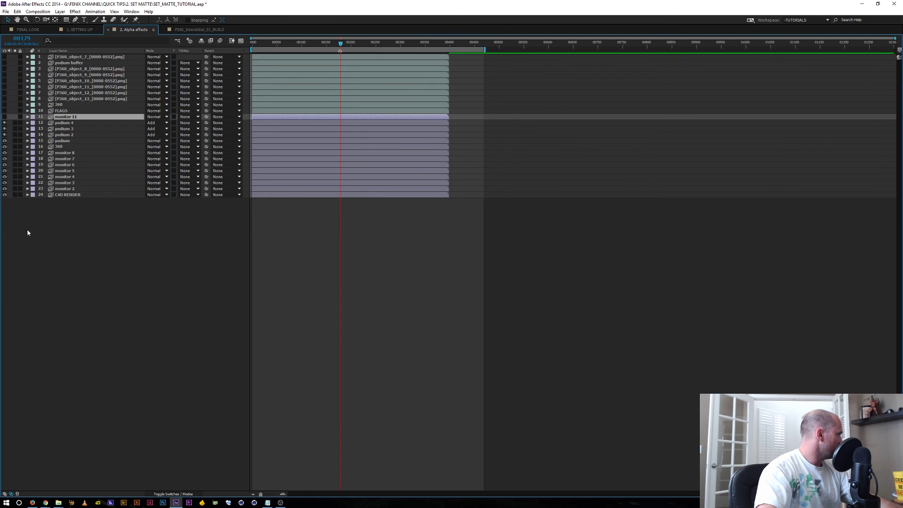
pyautogui.press('`')
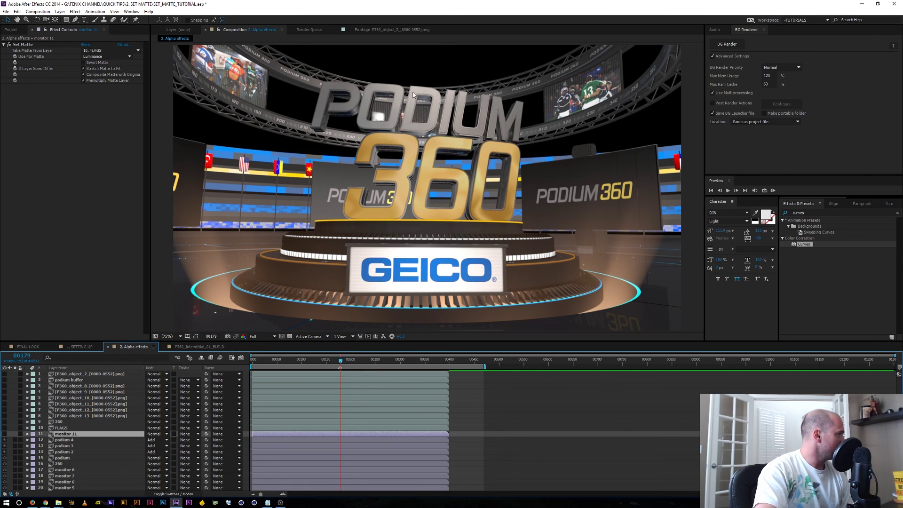
# Switch to the FINAL LOOK composition tab.
pyautogui.click(29, 347)
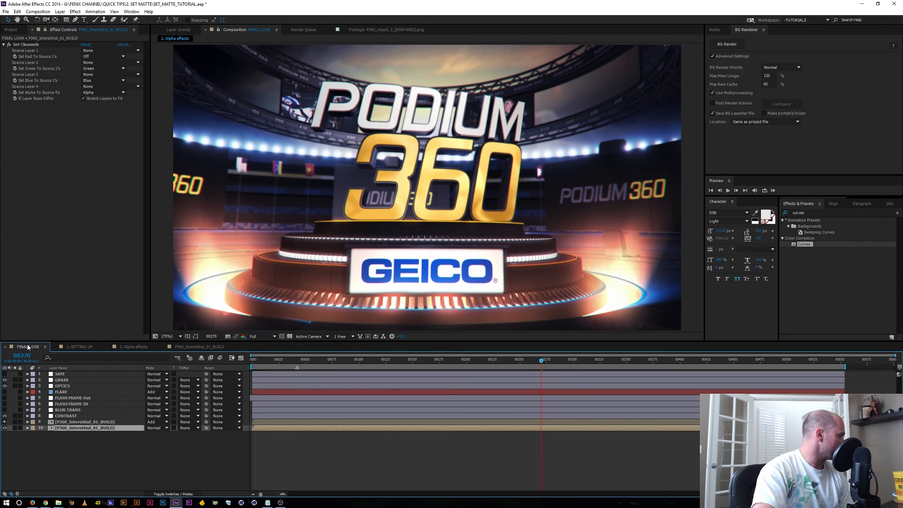